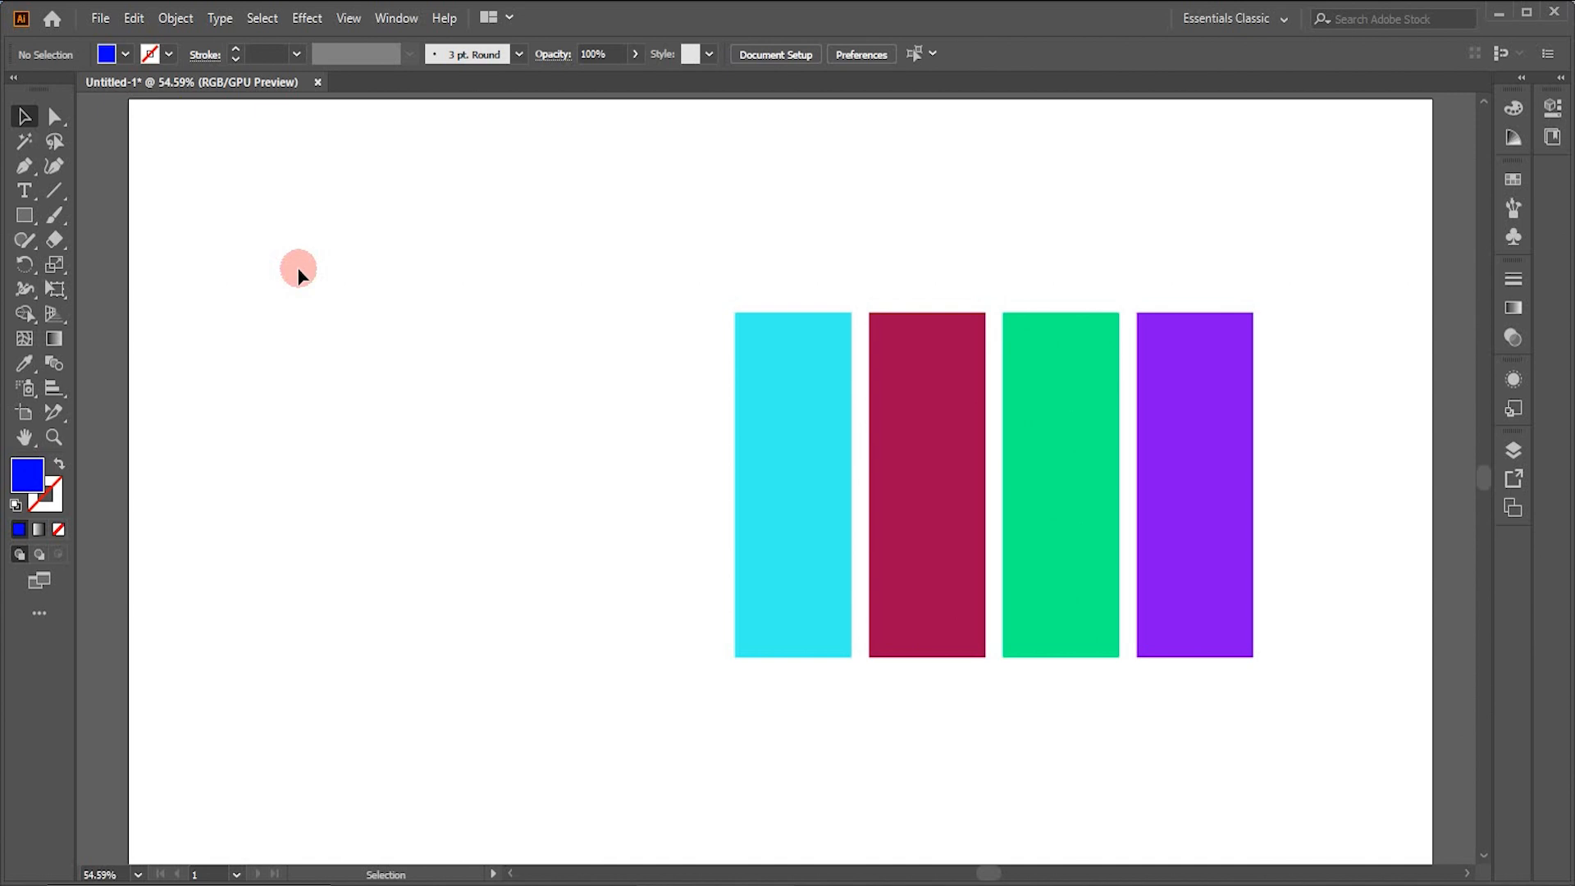
Select the four coloured rectangles, toggle Proof Colors on and off twice to compare their RGB and print appearance, and clear the selection
drag(716, 249, 1273, 402)
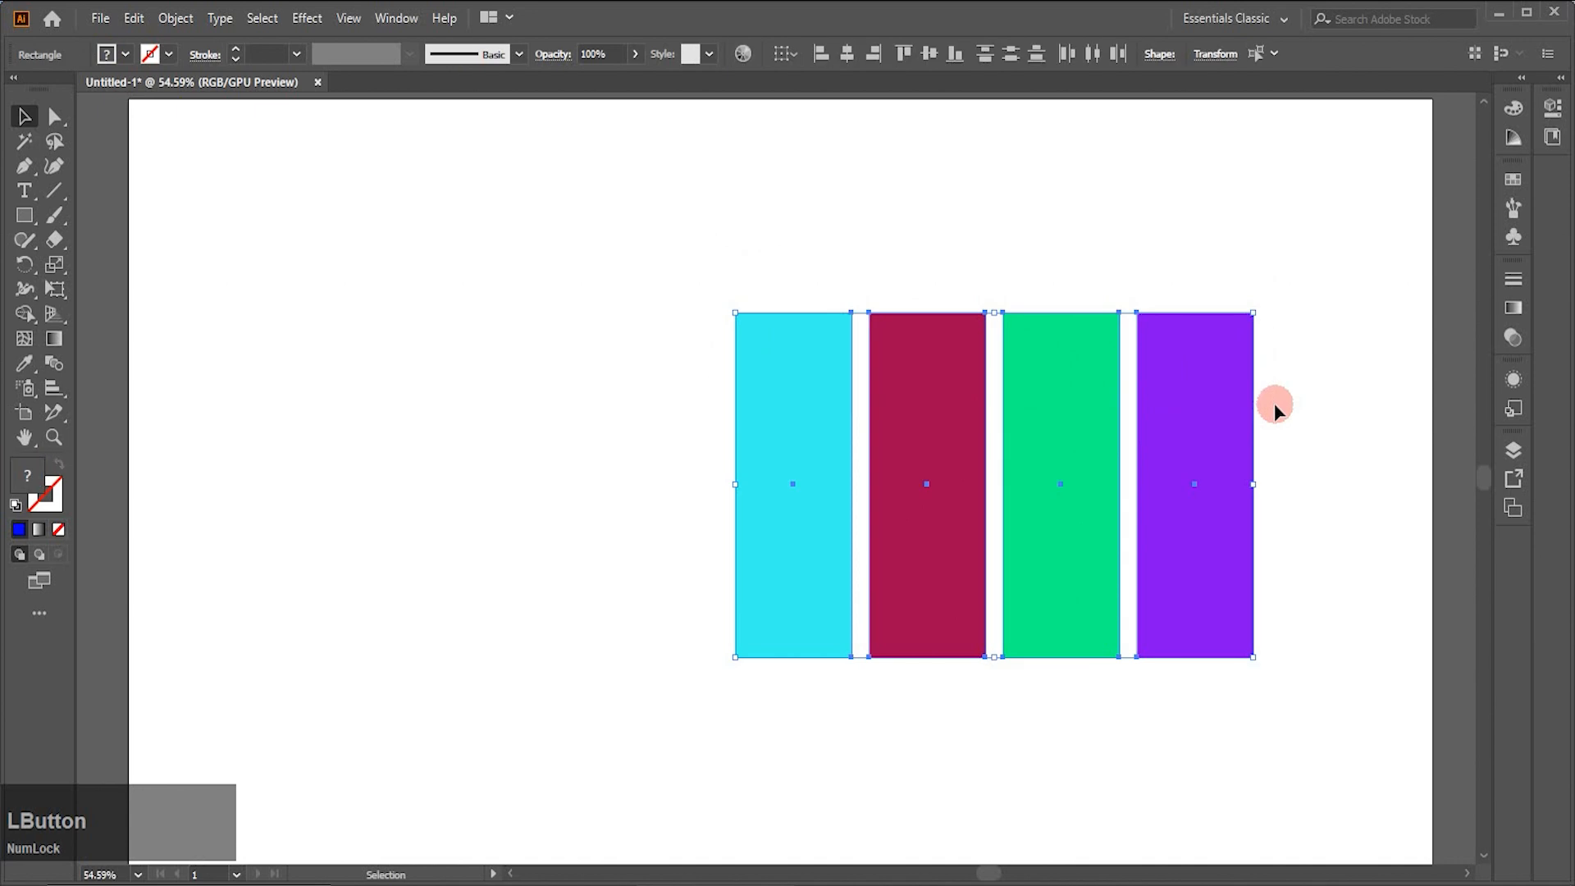
click(348, 20)
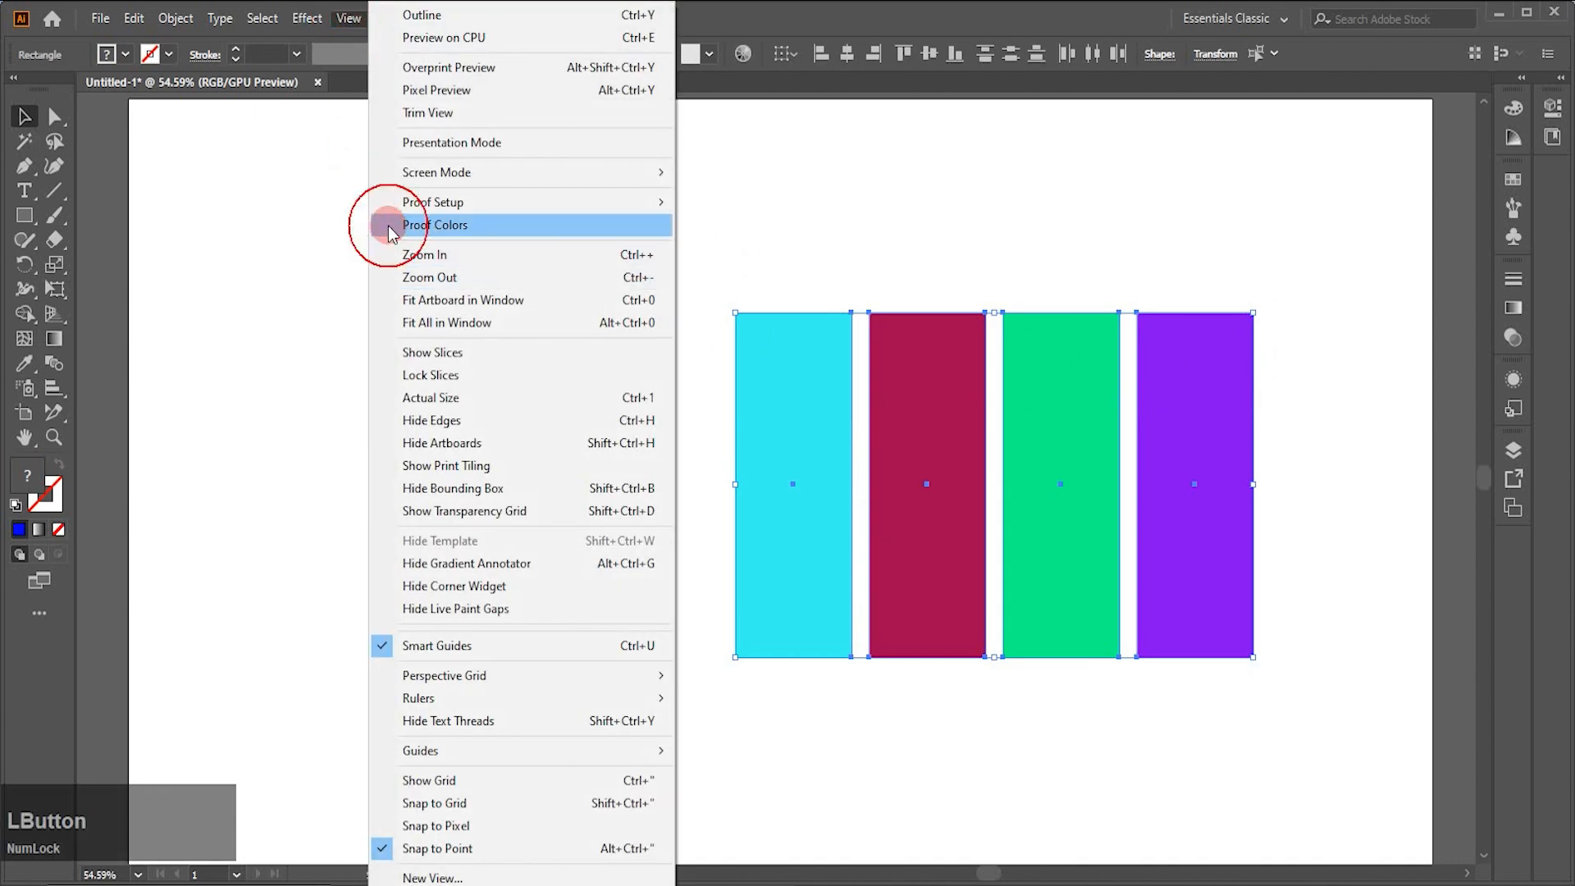
click(387, 224)
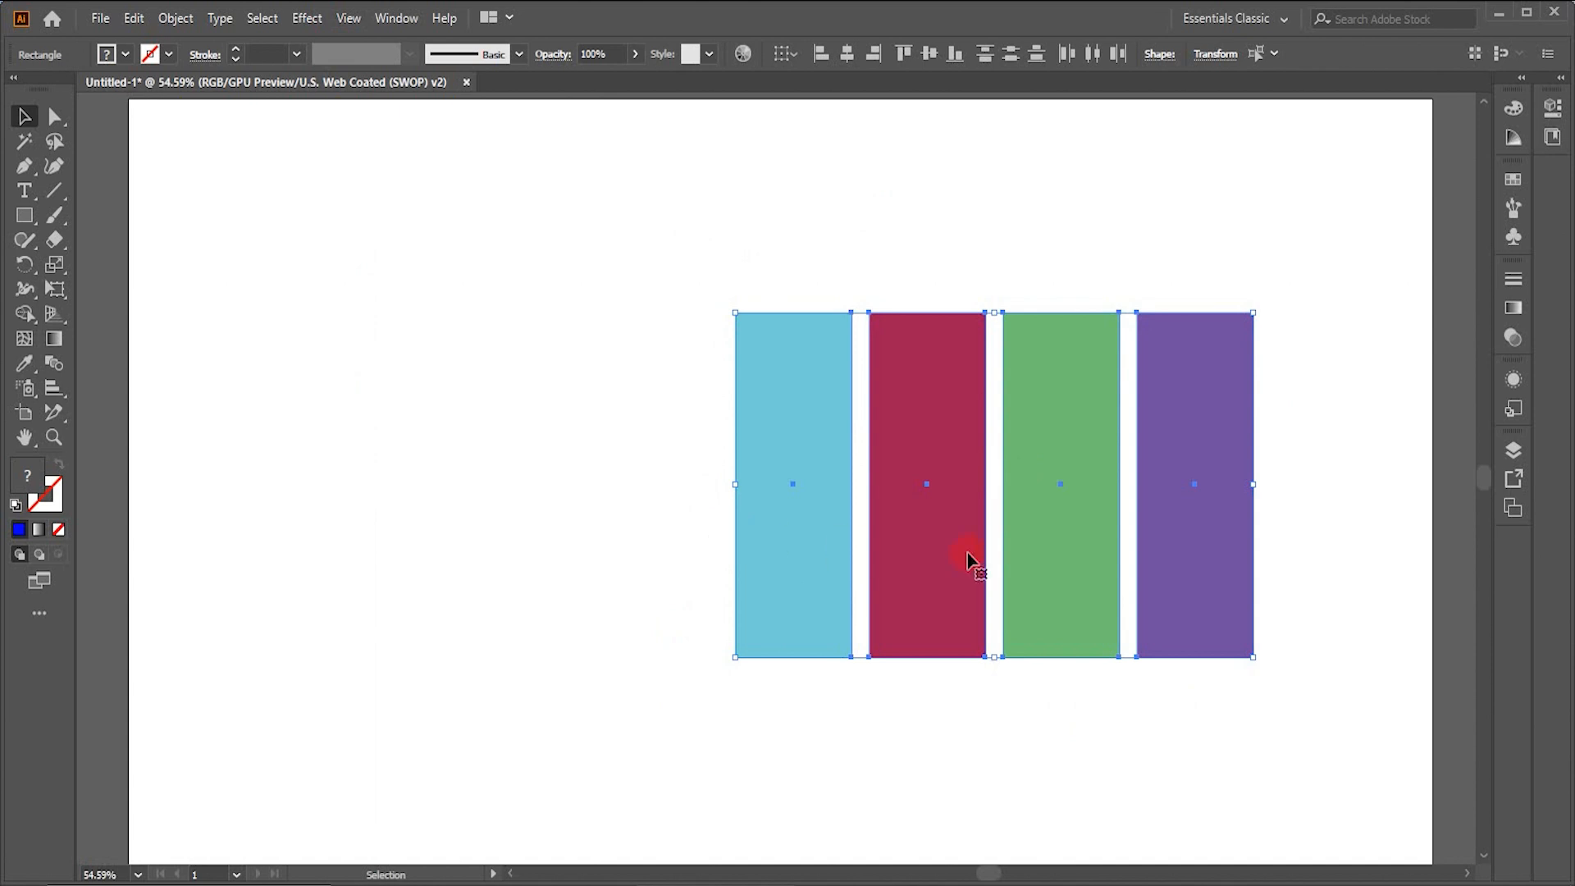
click(351, 19)
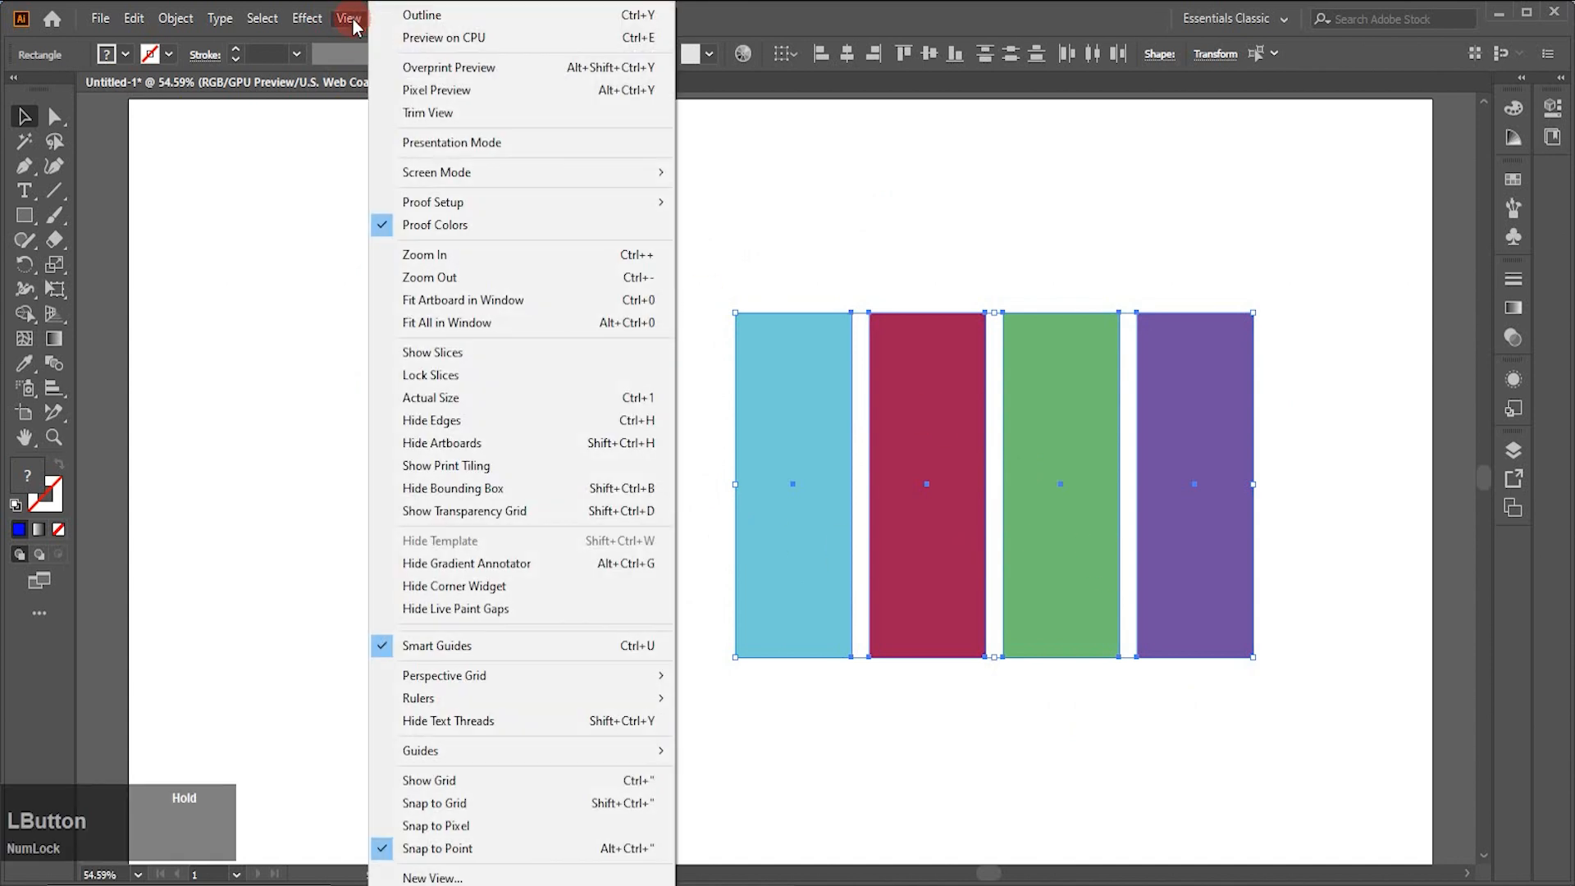
click(377, 226)
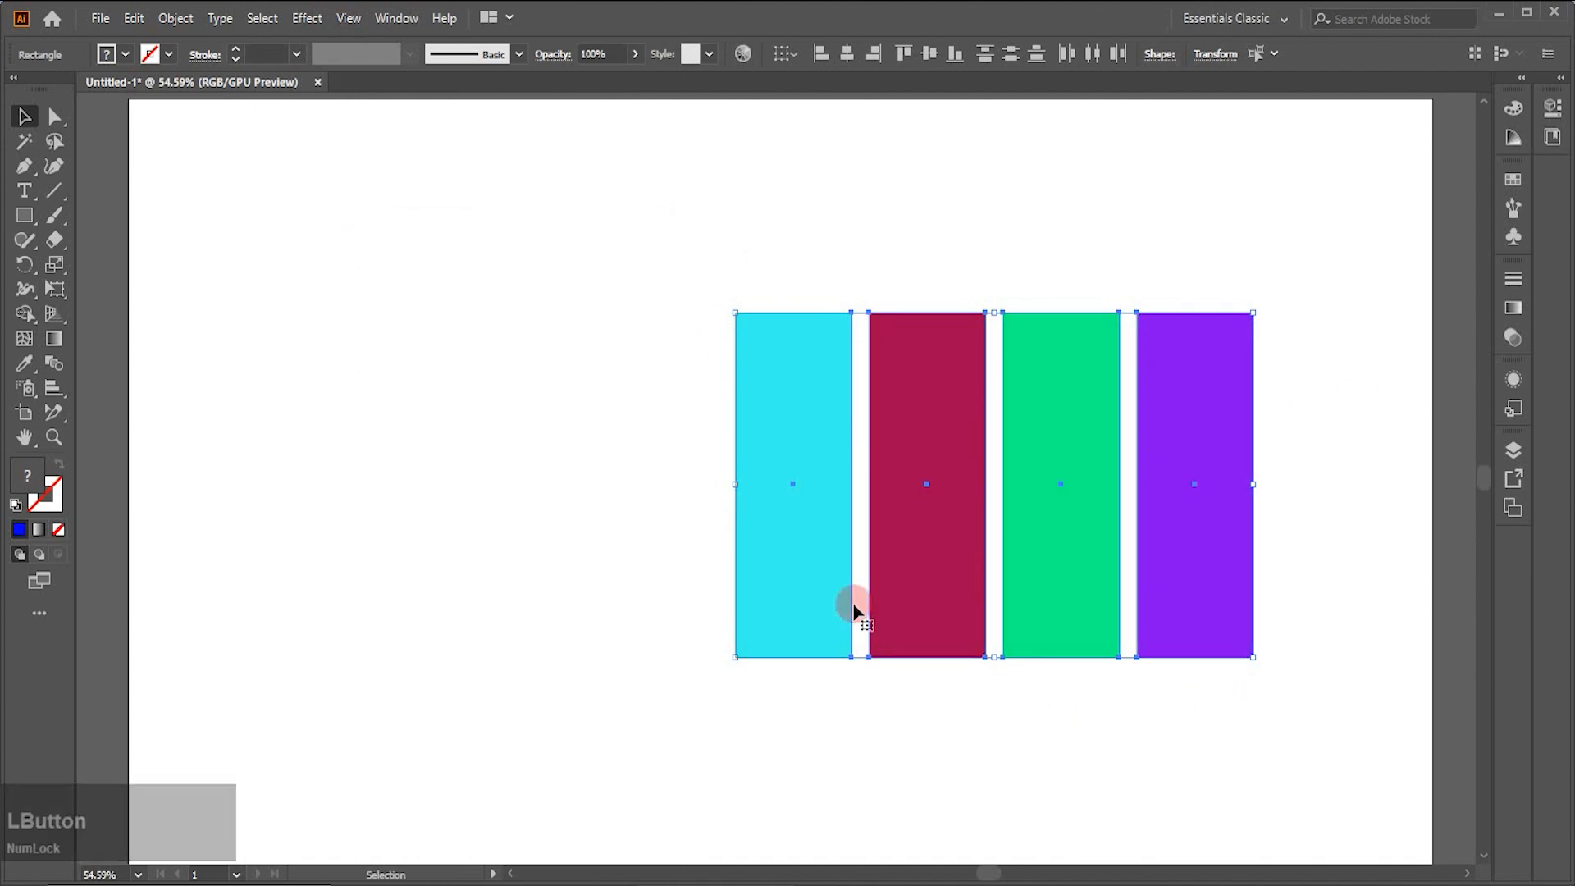
click(349, 18)
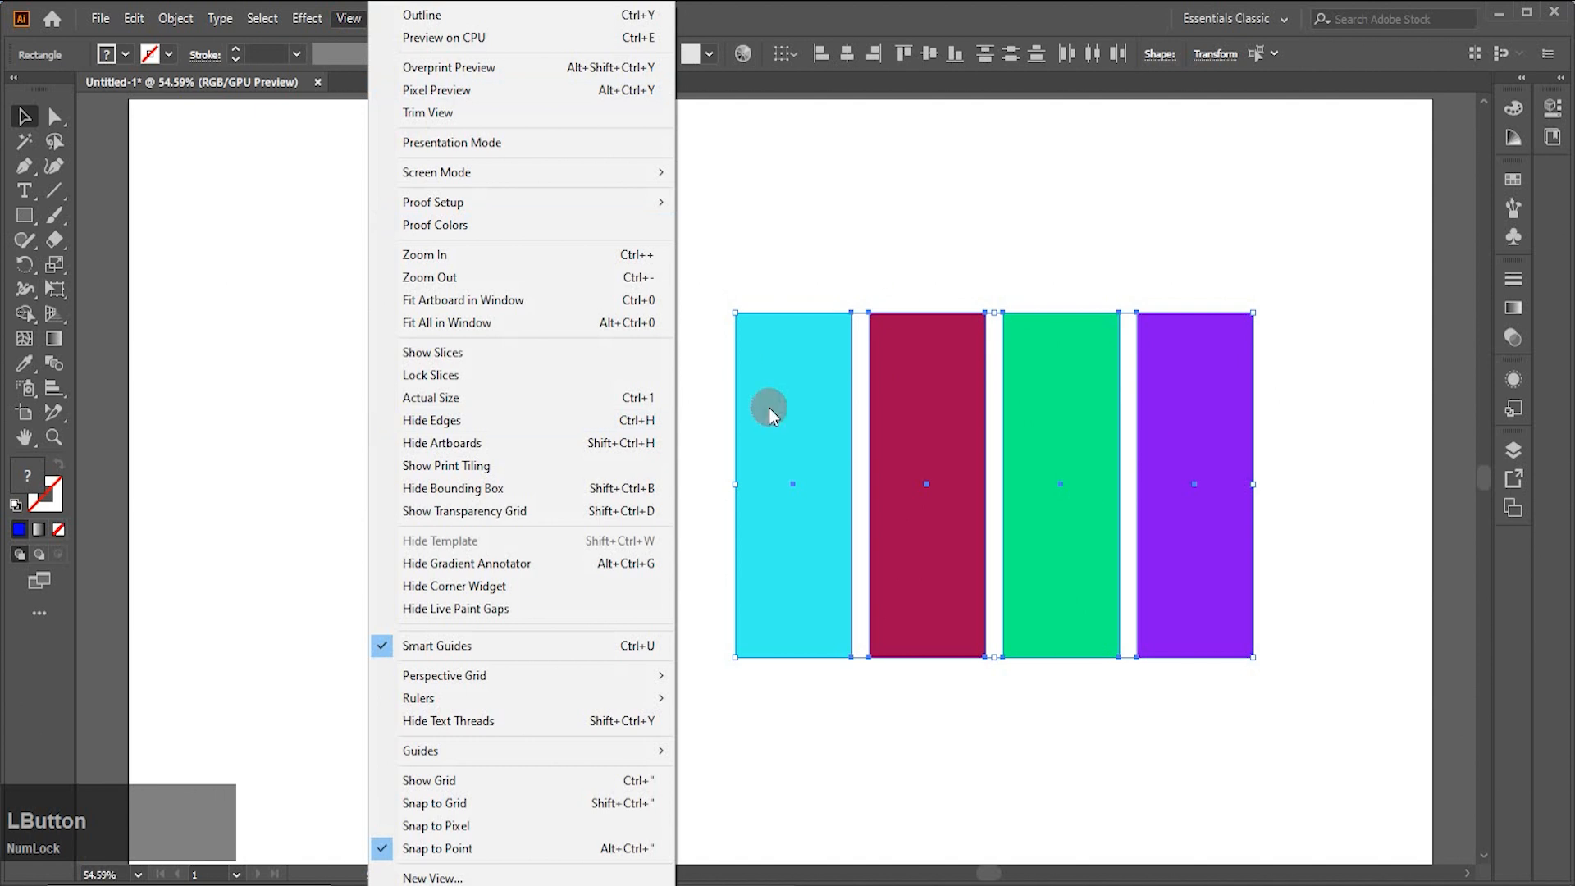
click(392, 223)
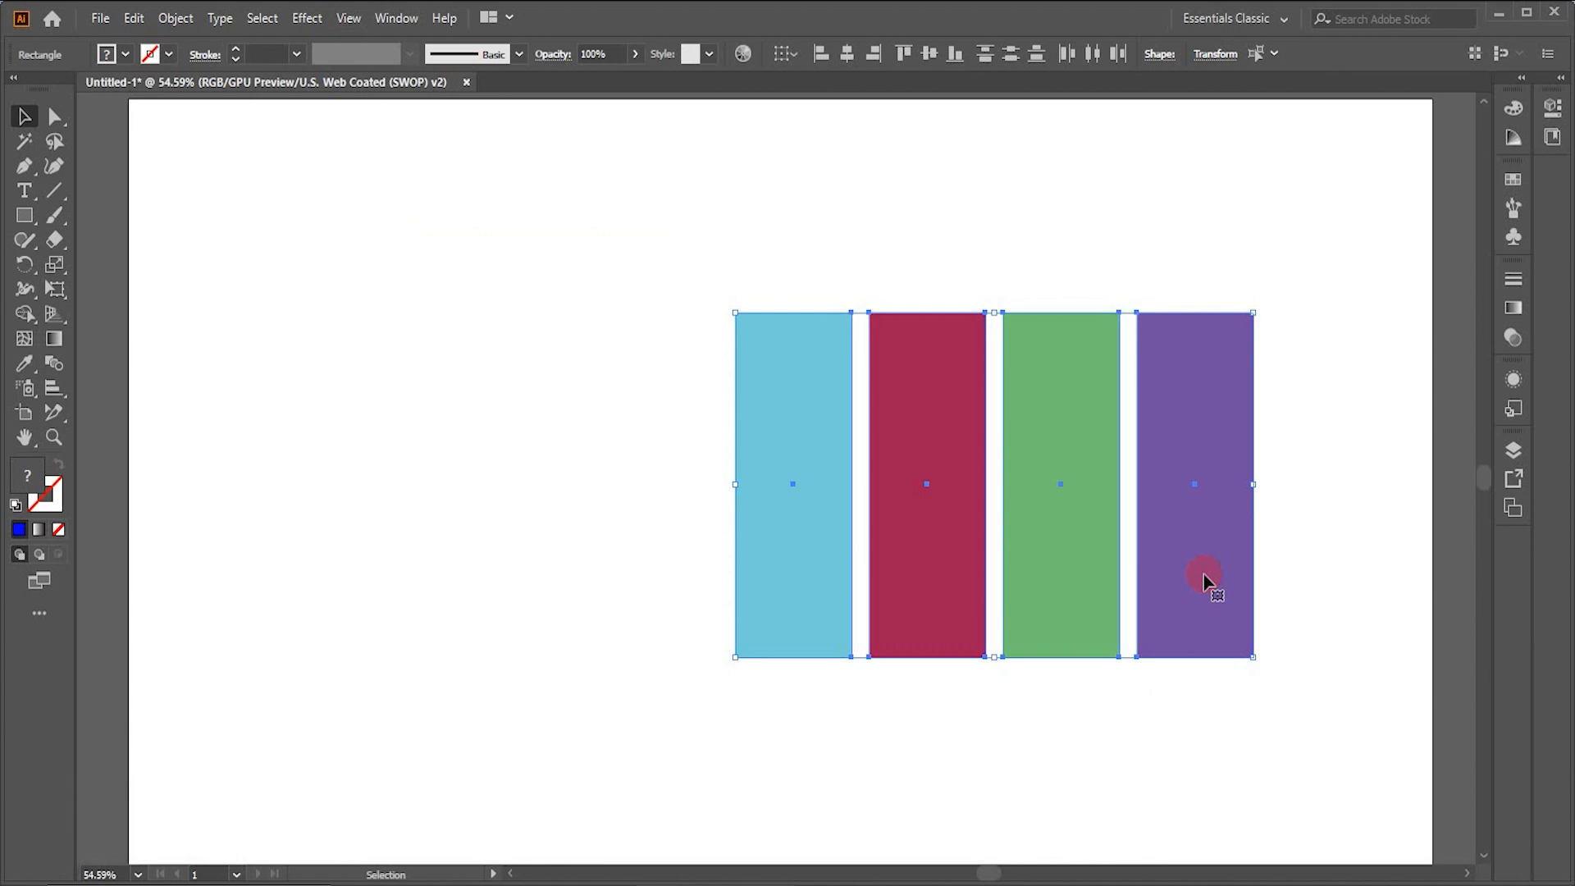
click(349, 18)
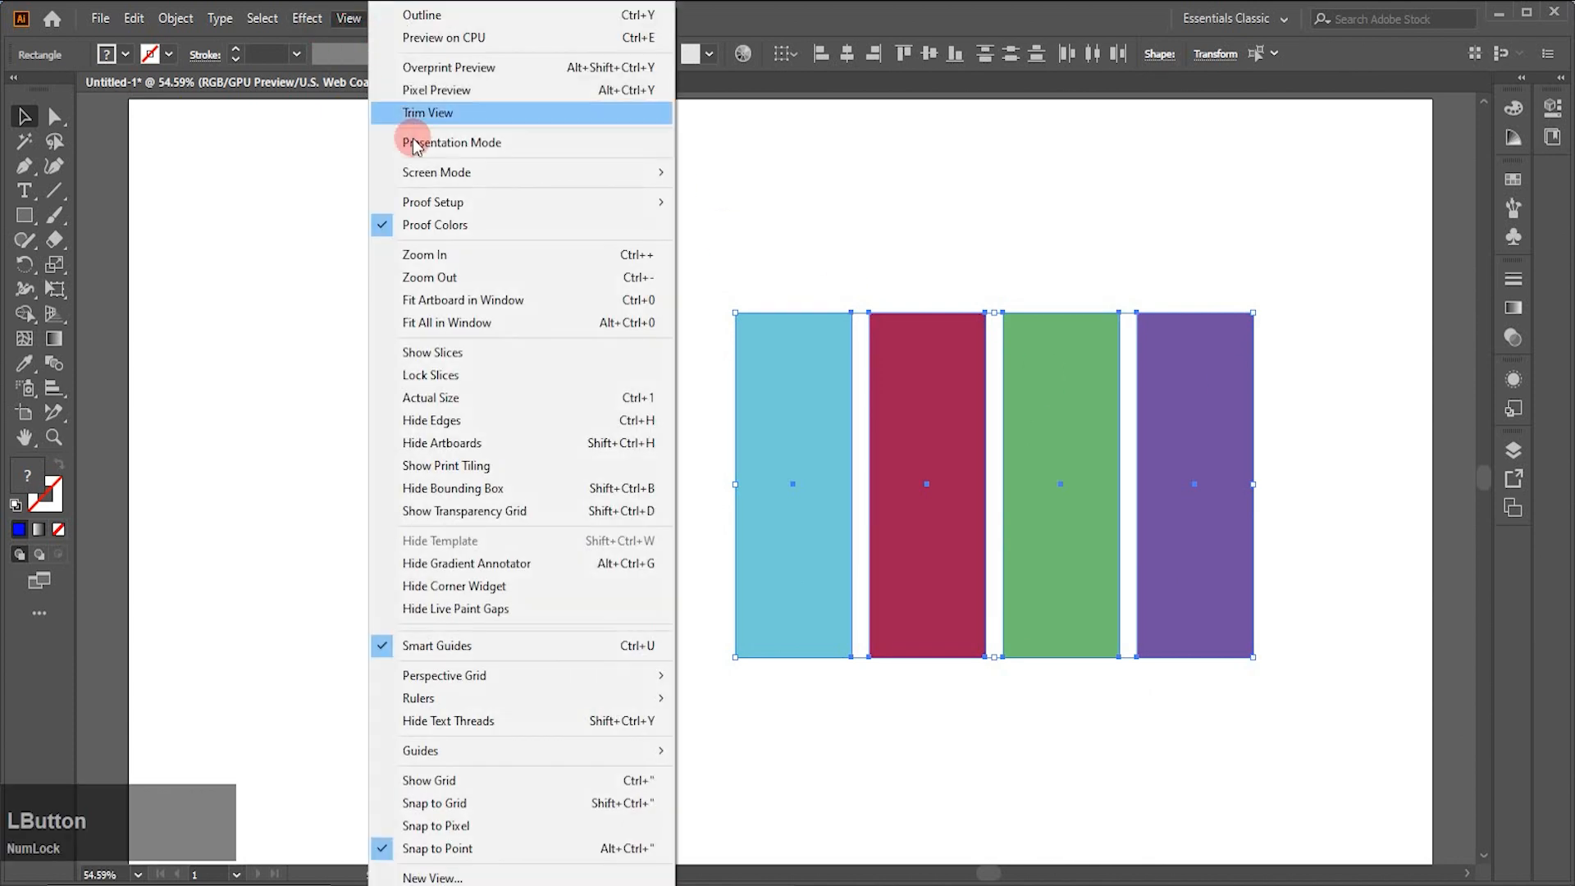
click(380, 225)
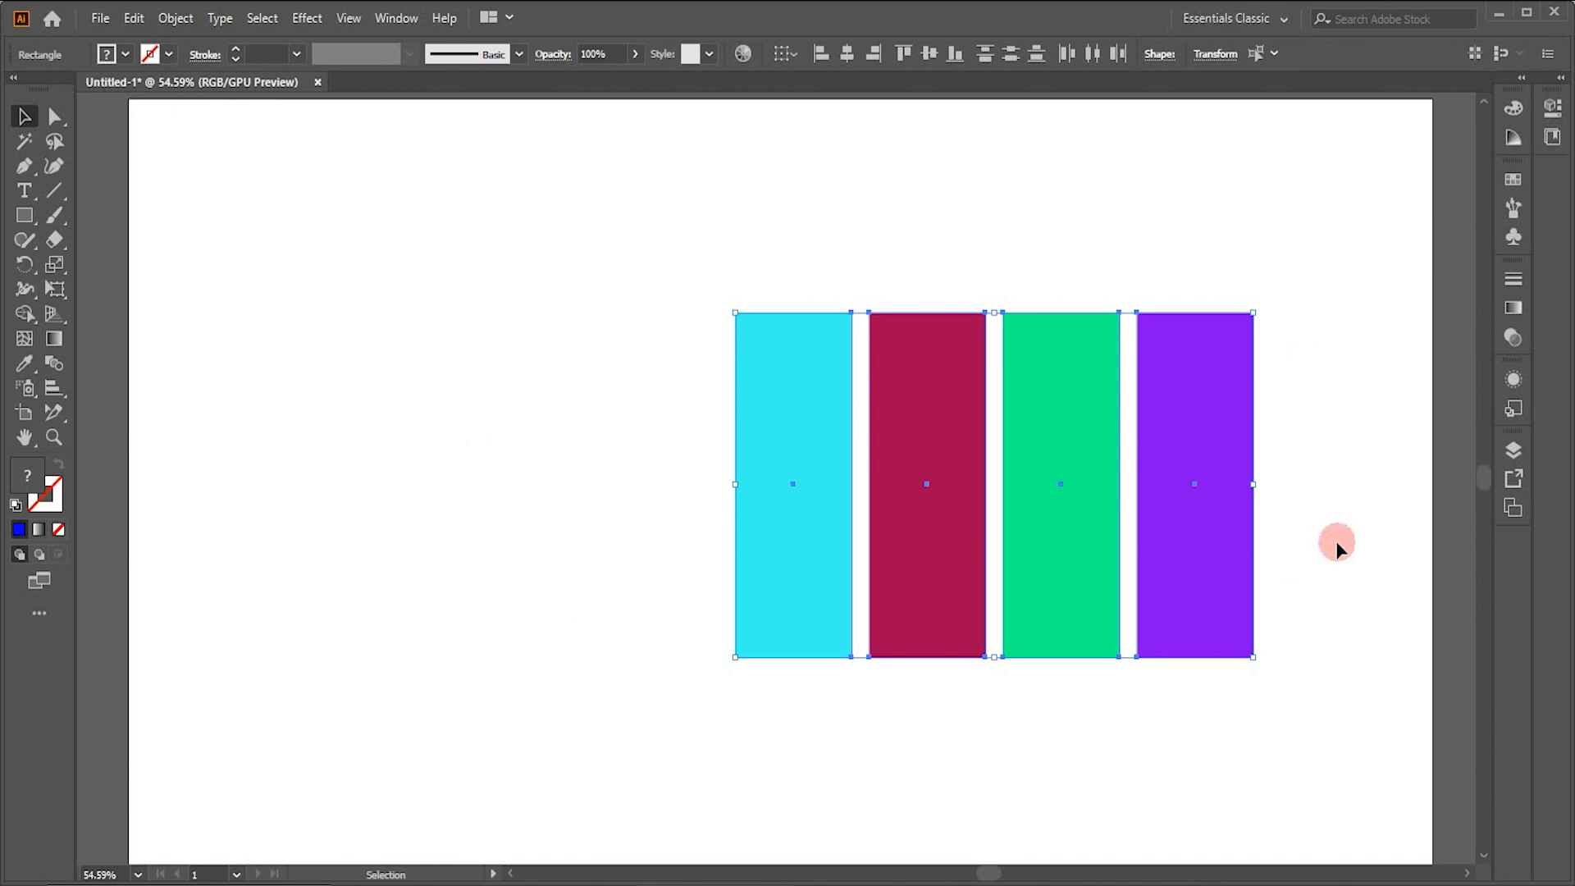
drag(1284, 711, 1284, 711)
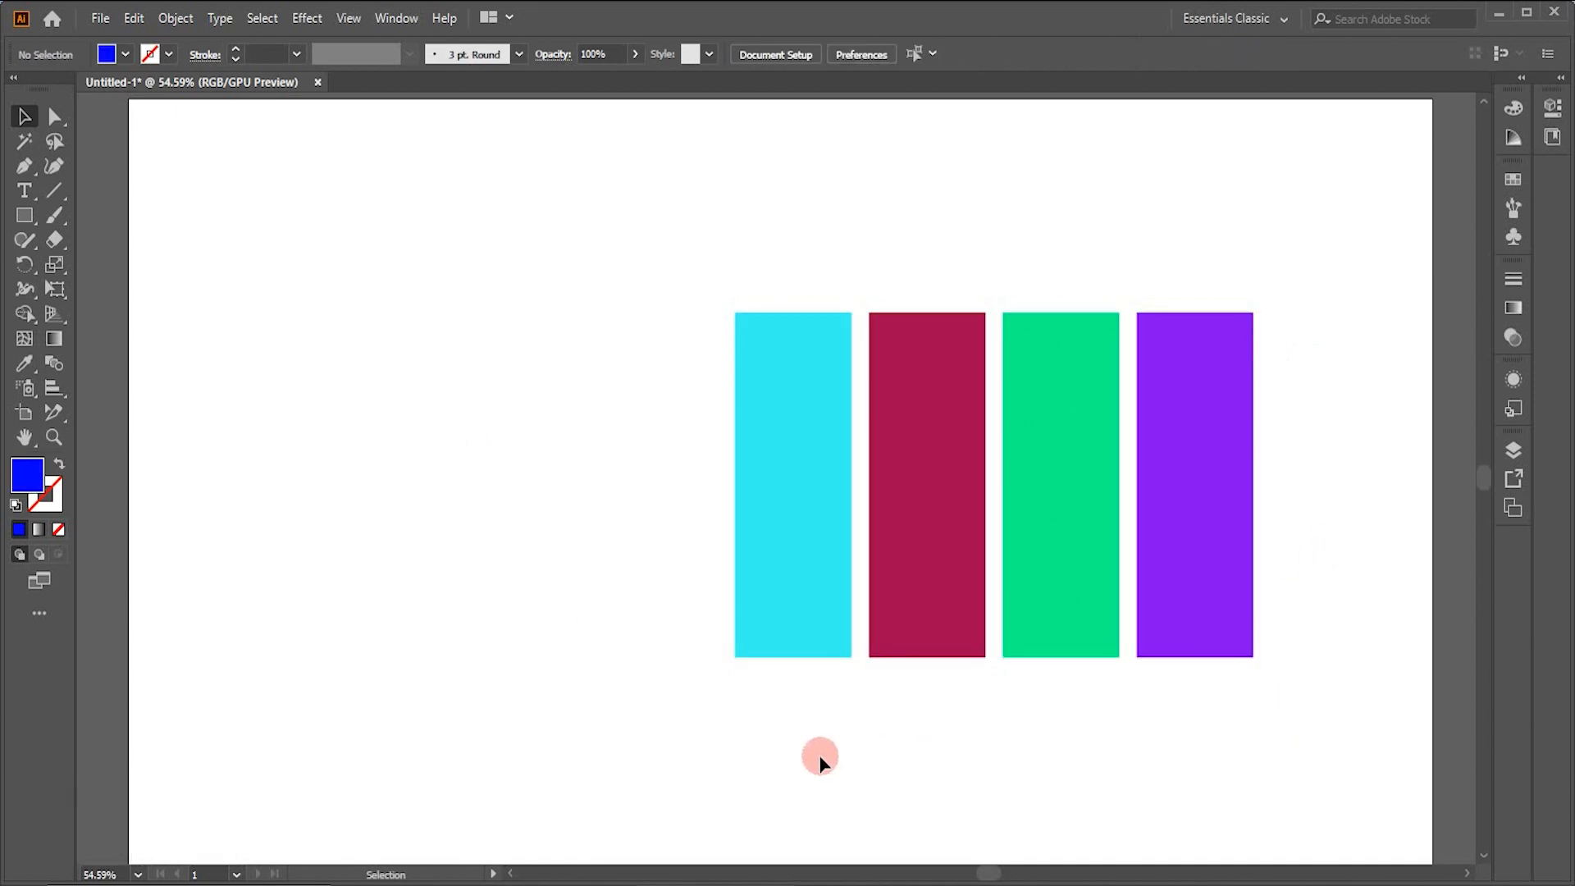
Draw a rectangle about 181 by 480 px beside the cyan bar and fill it with magenta
click(25, 215)
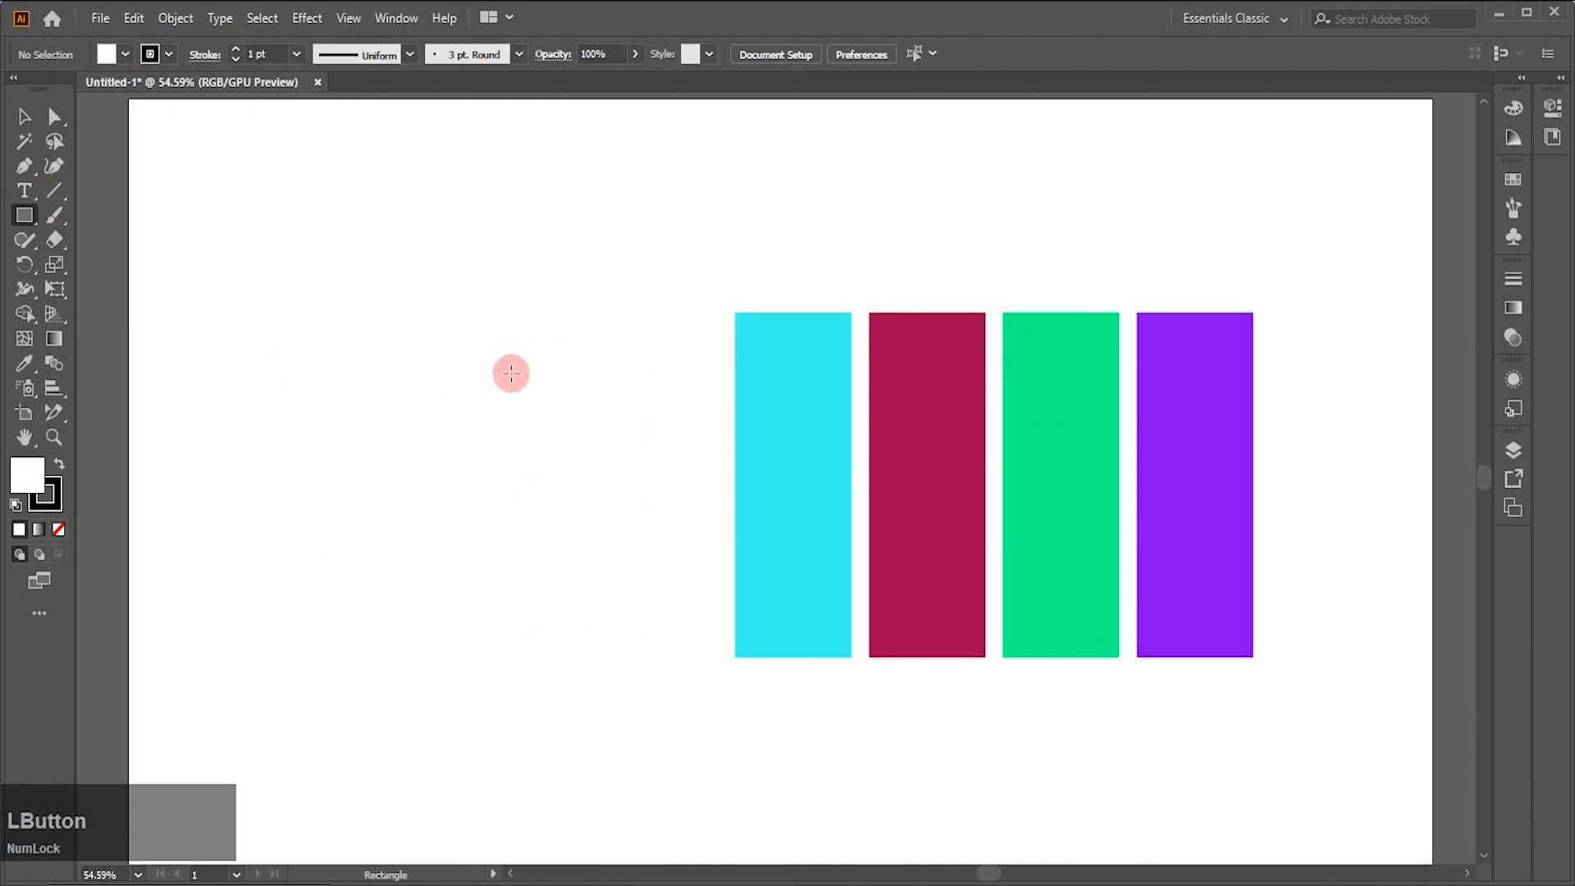
drag(554, 322, 676, 661)
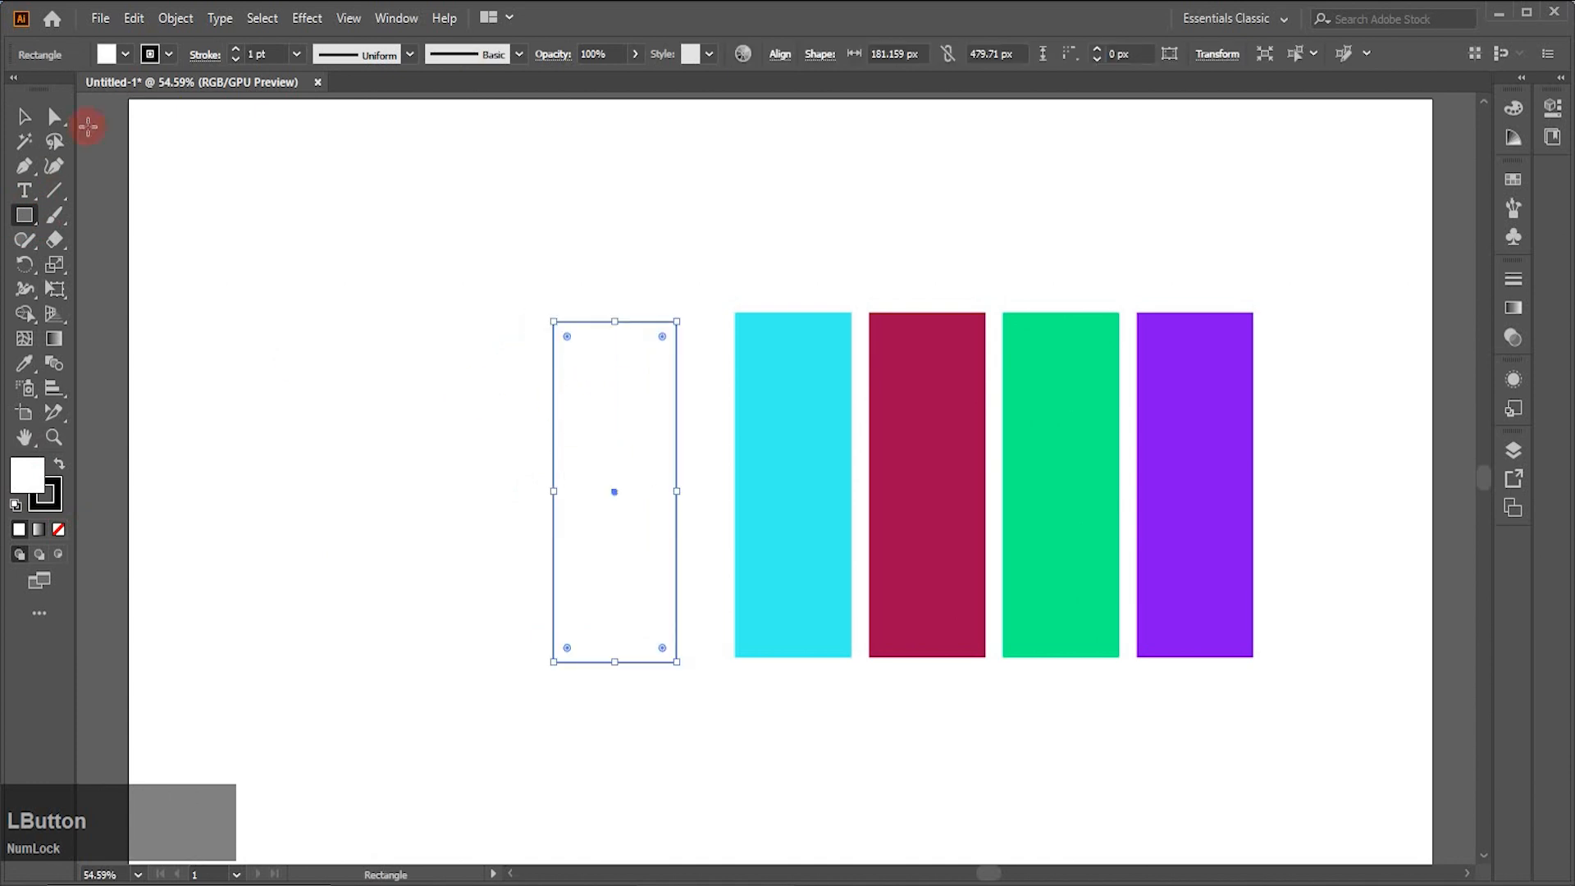
click(125, 54)
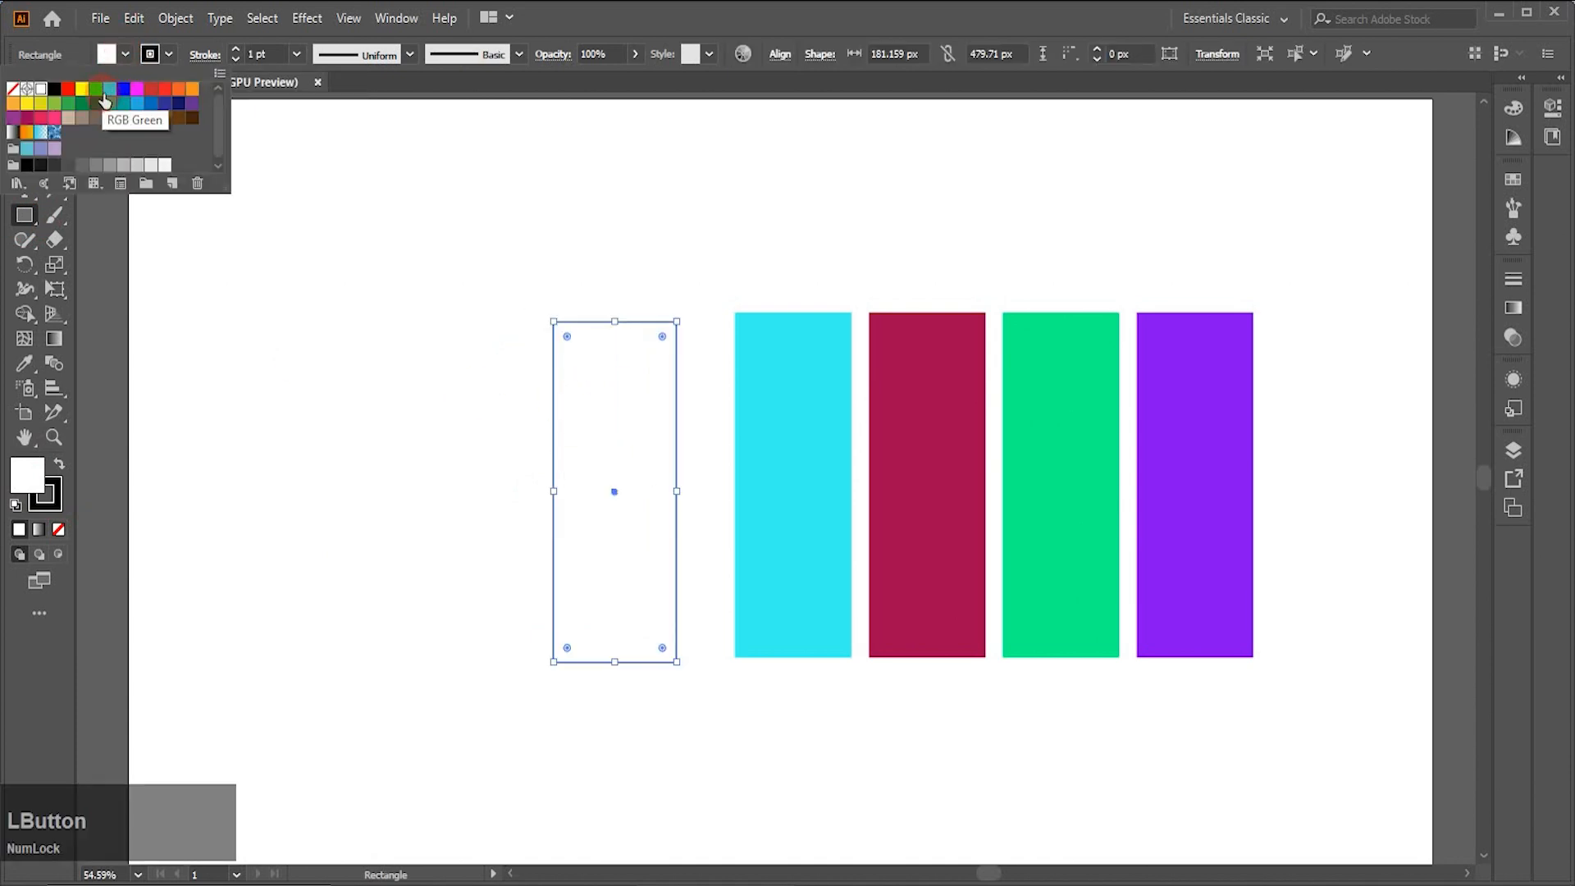
click(135, 95)
click(135, 93)
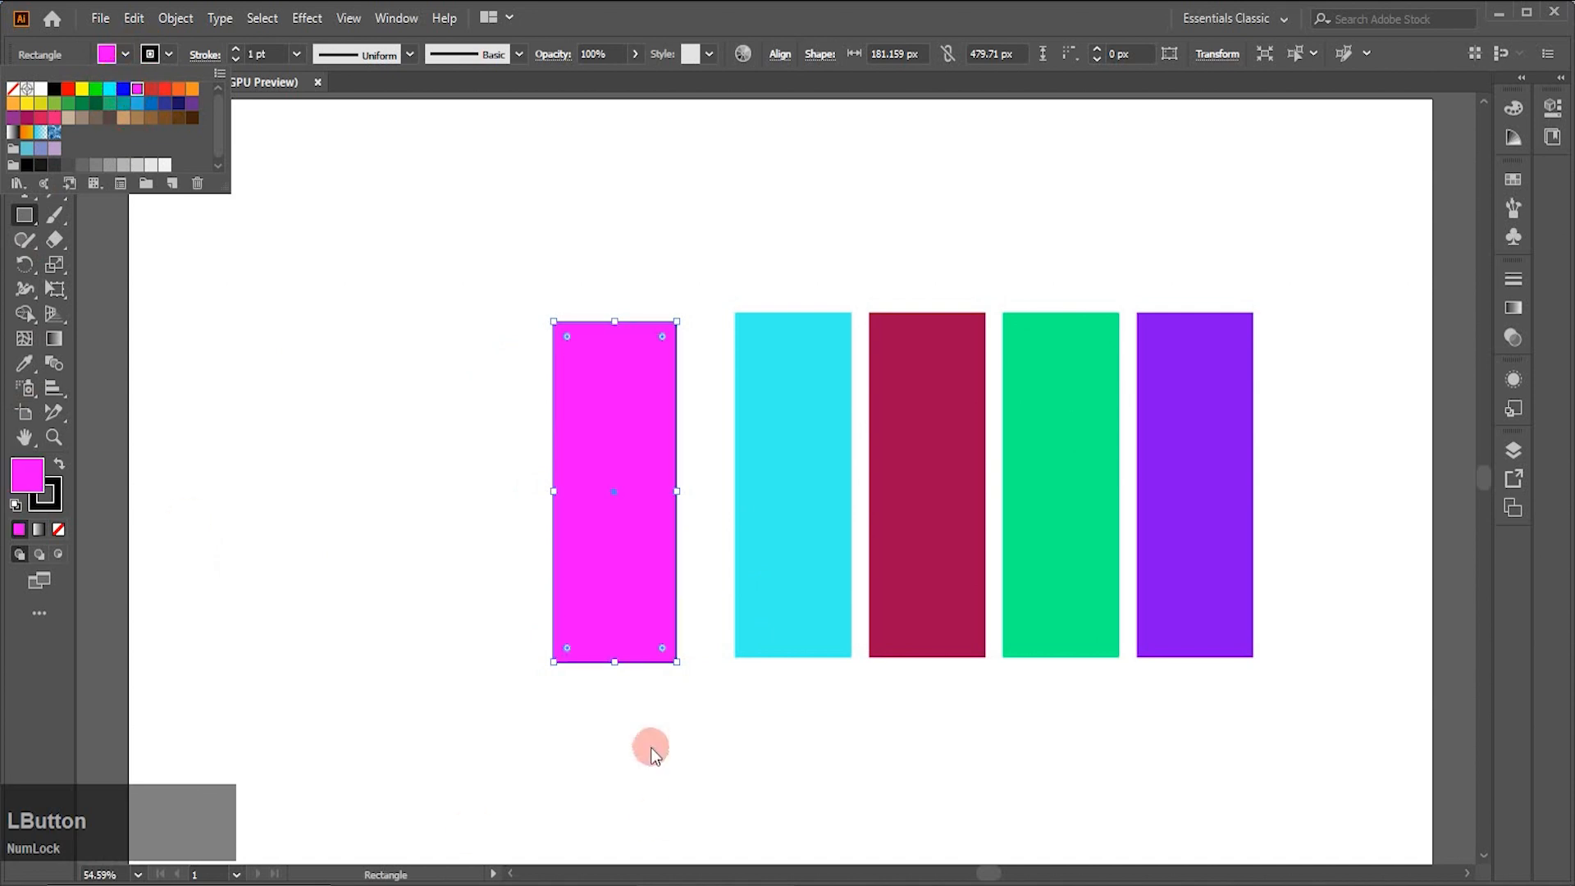
Change the magenta rectangle's fill colour to E42DEA using the Color Picker
click(36, 483)
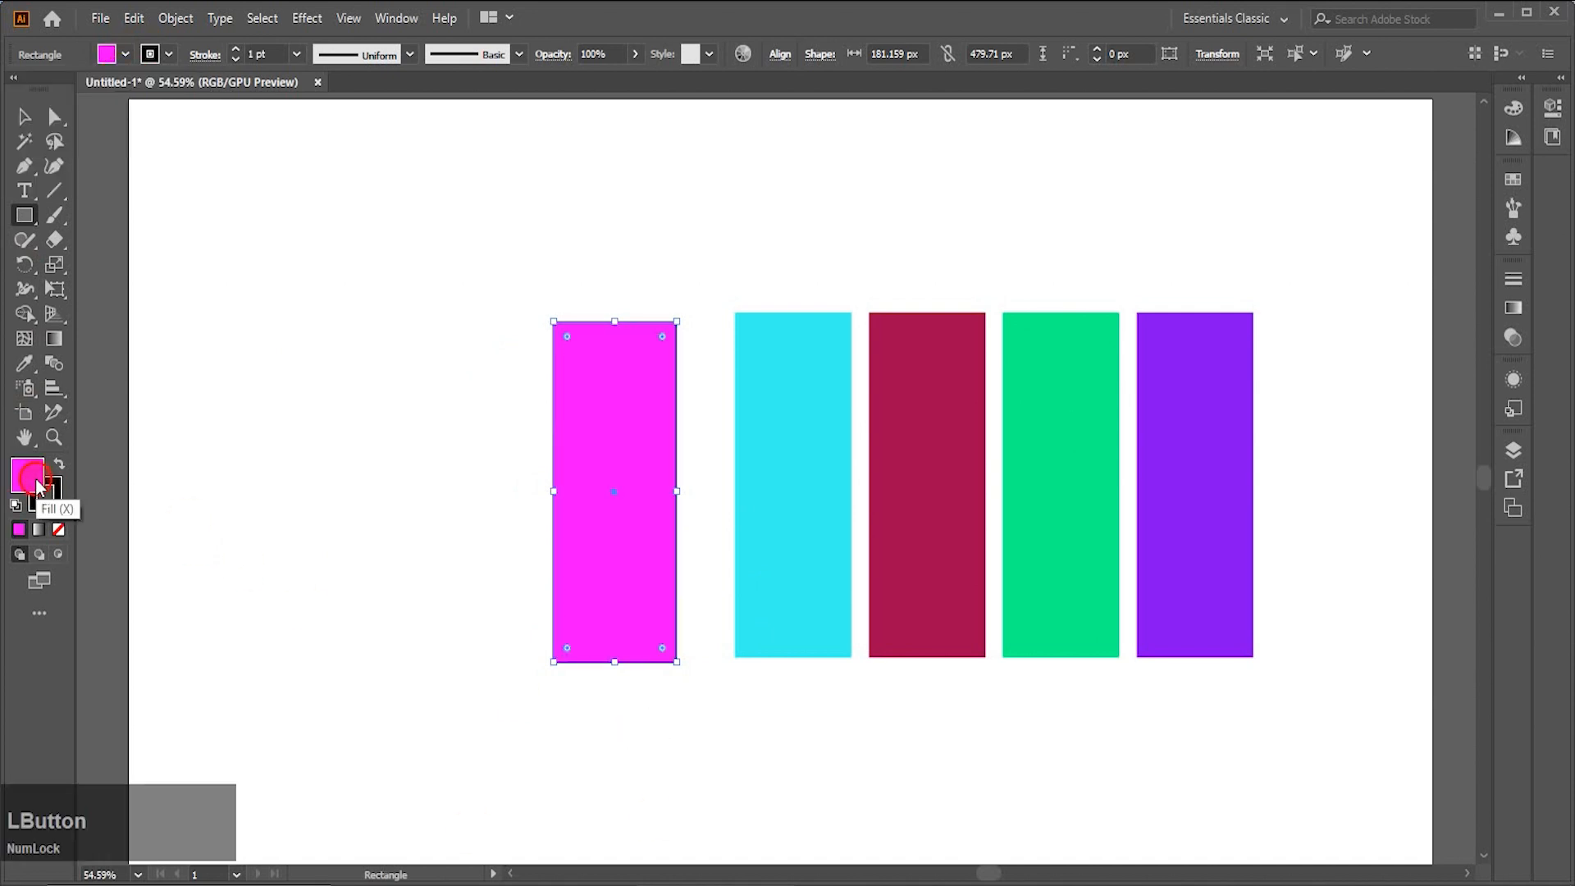
double_click(36, 485)
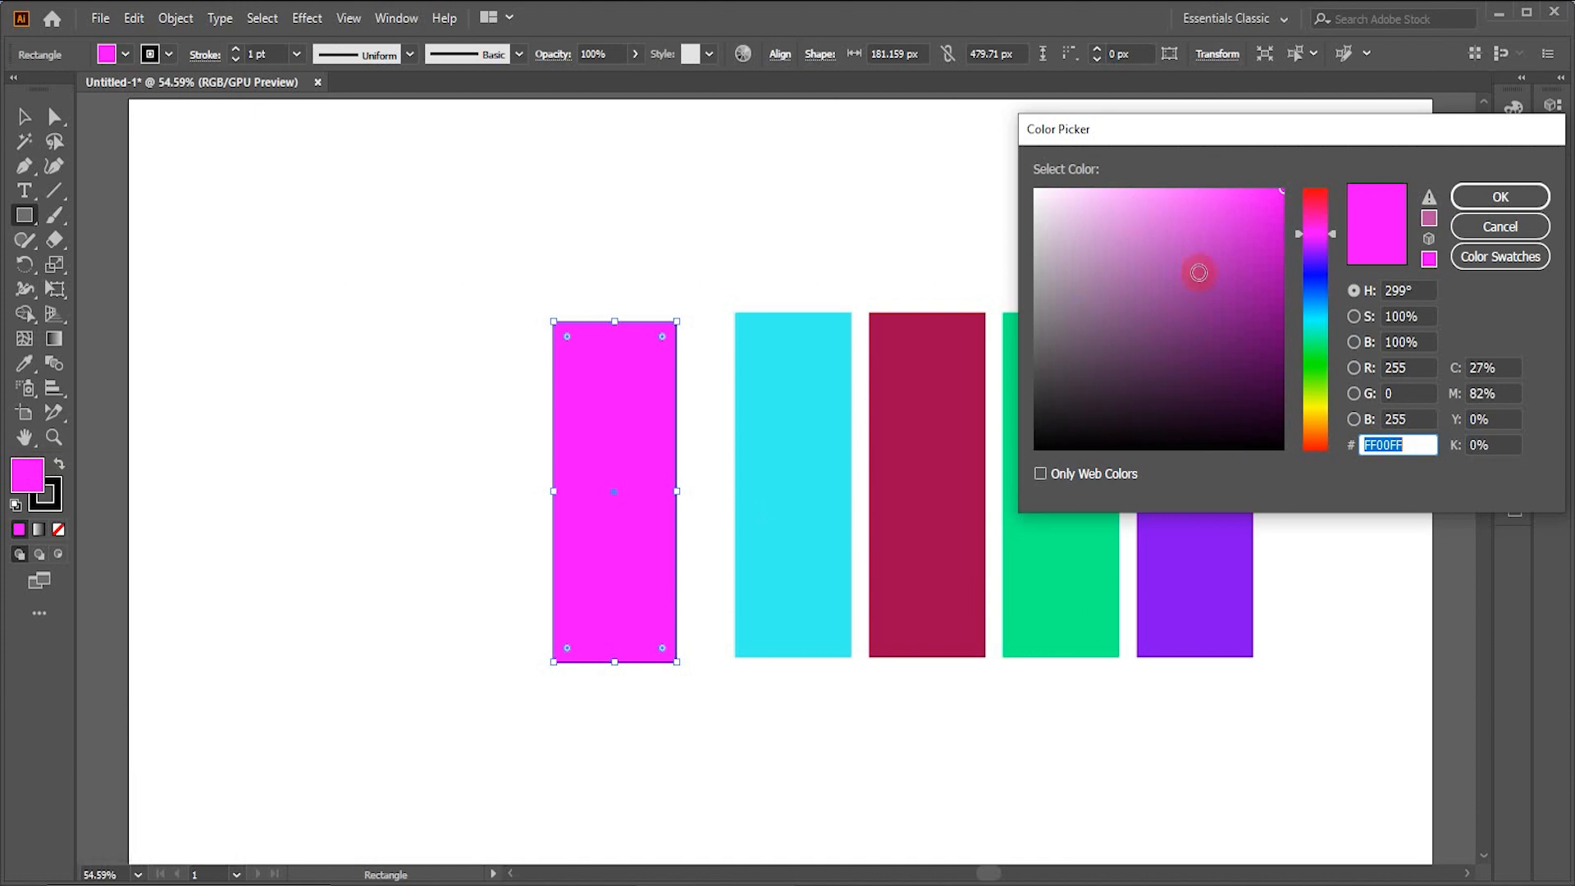
mouse_move(1230, 238)
mouse_down()
mouse_move(1262, 212)
mouse_move(1237, 210)
mouse_up()
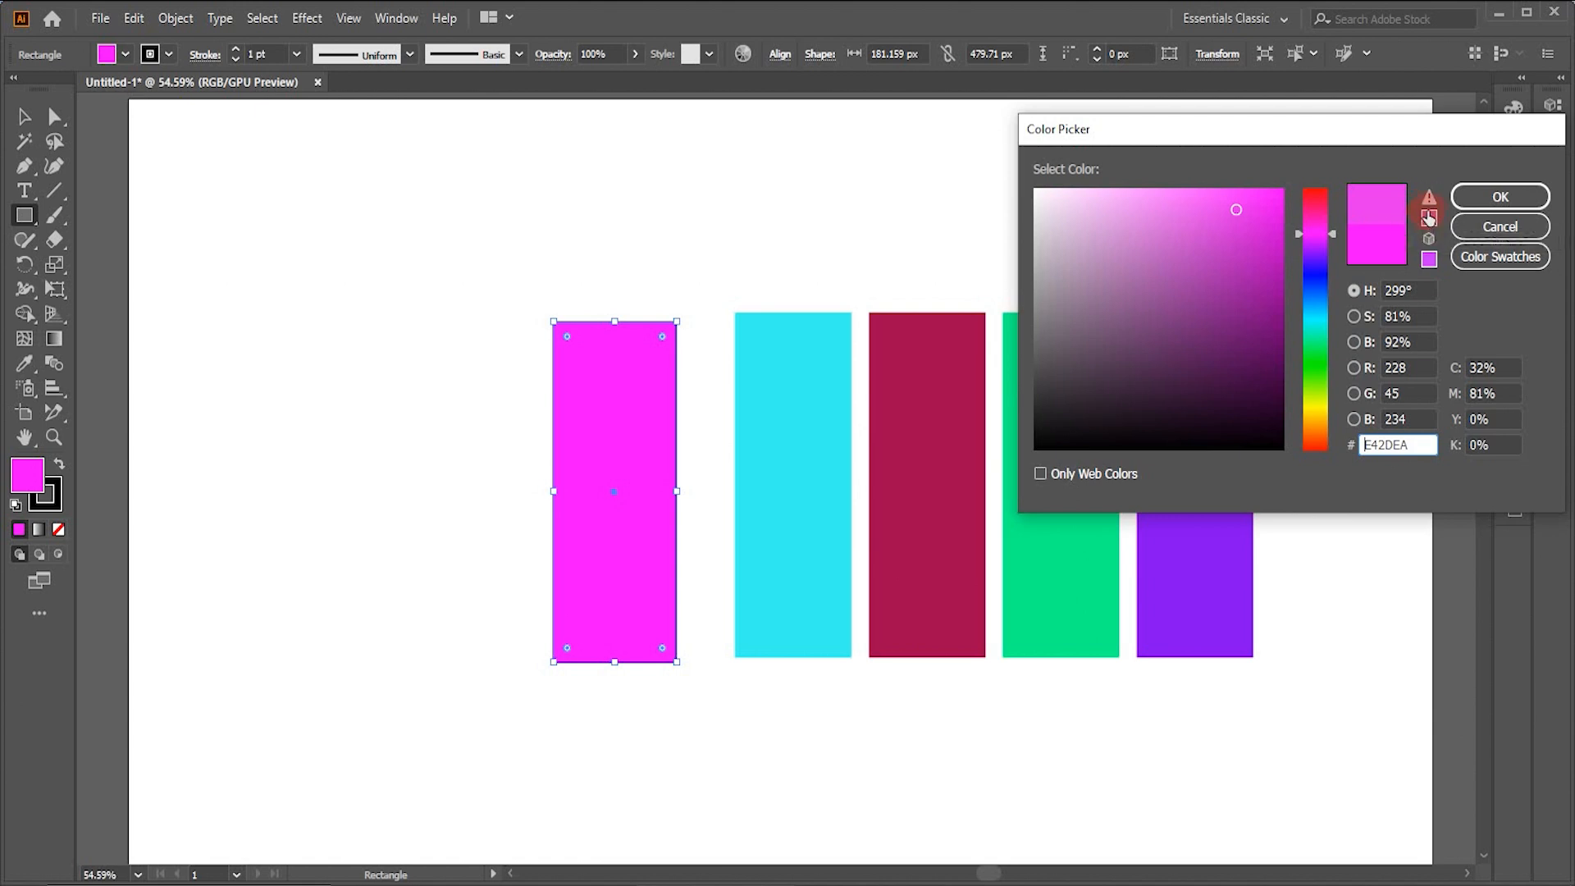
click(1487, 202)
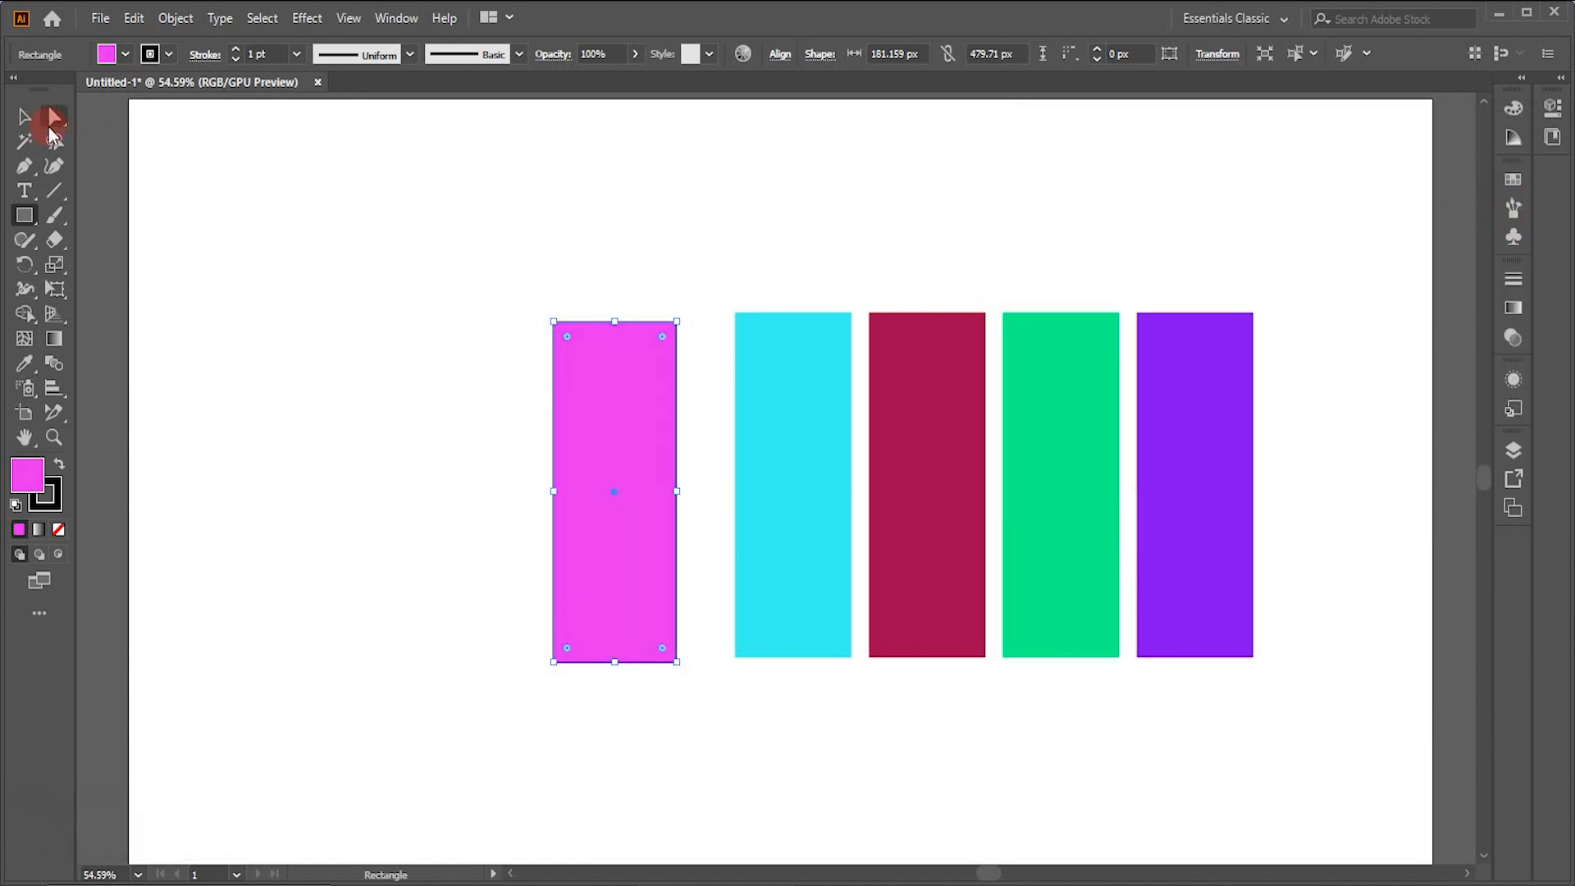
Delete the pink rectangle beside the cyan bar
click(22, 119)
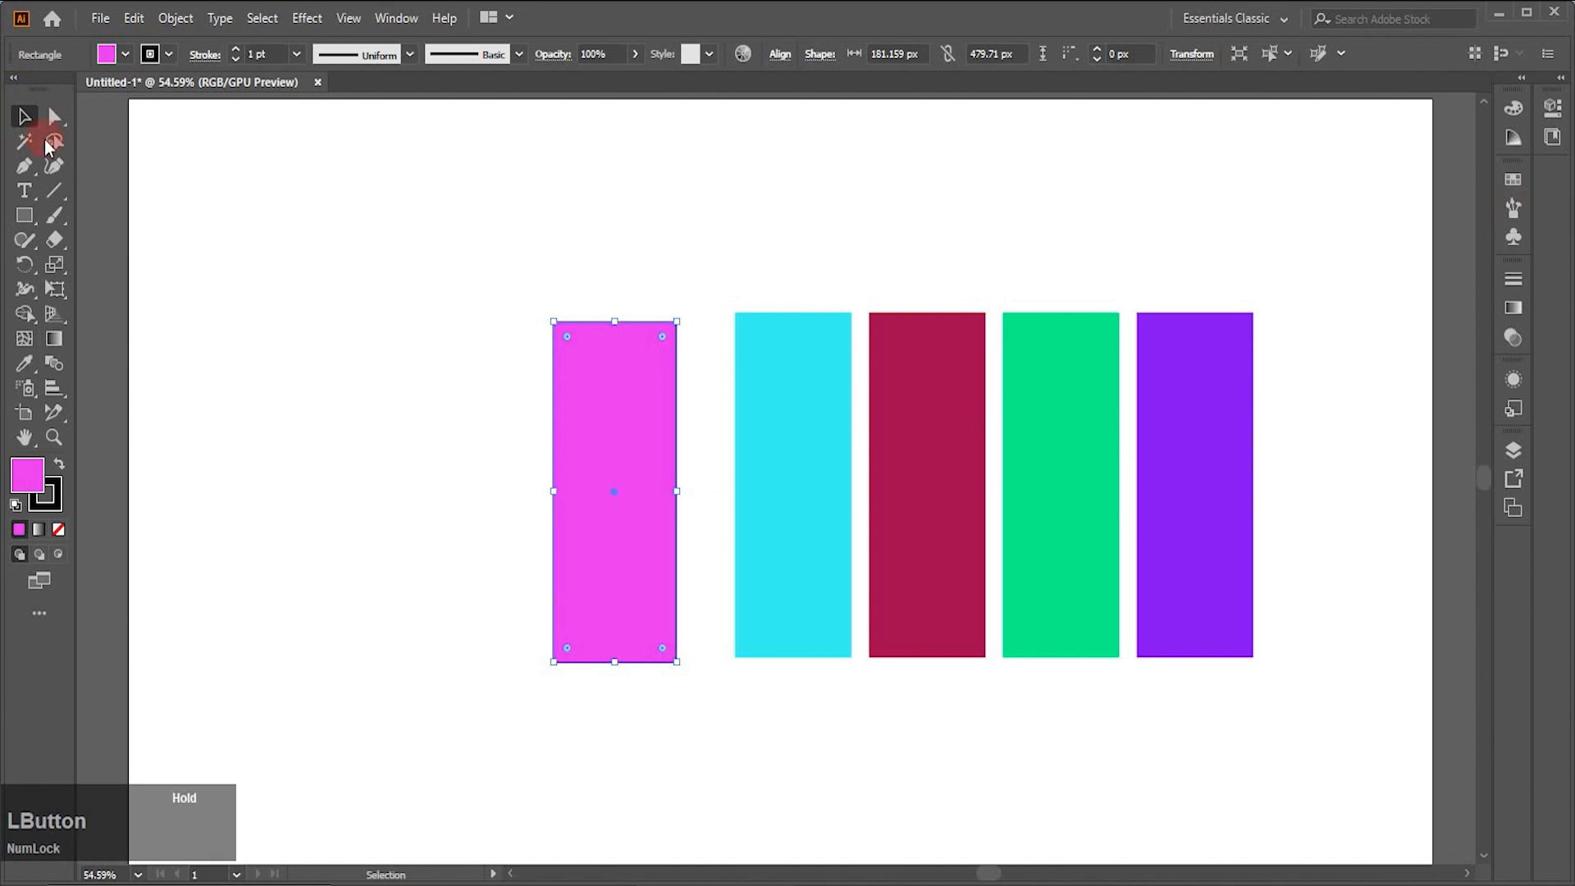
click(581, 633)
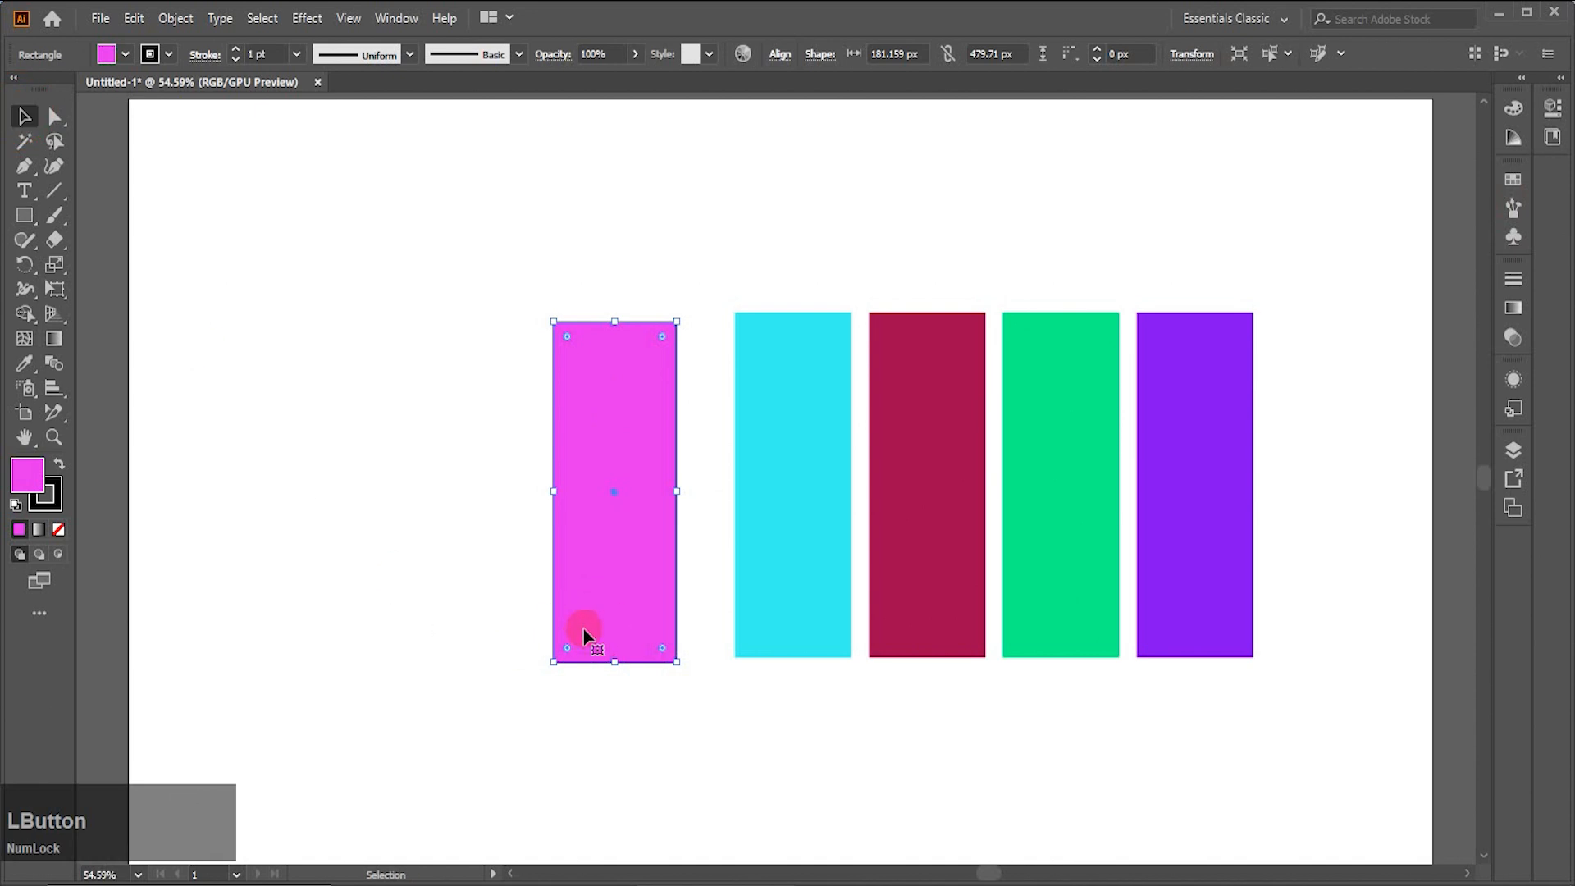
key(Delete)
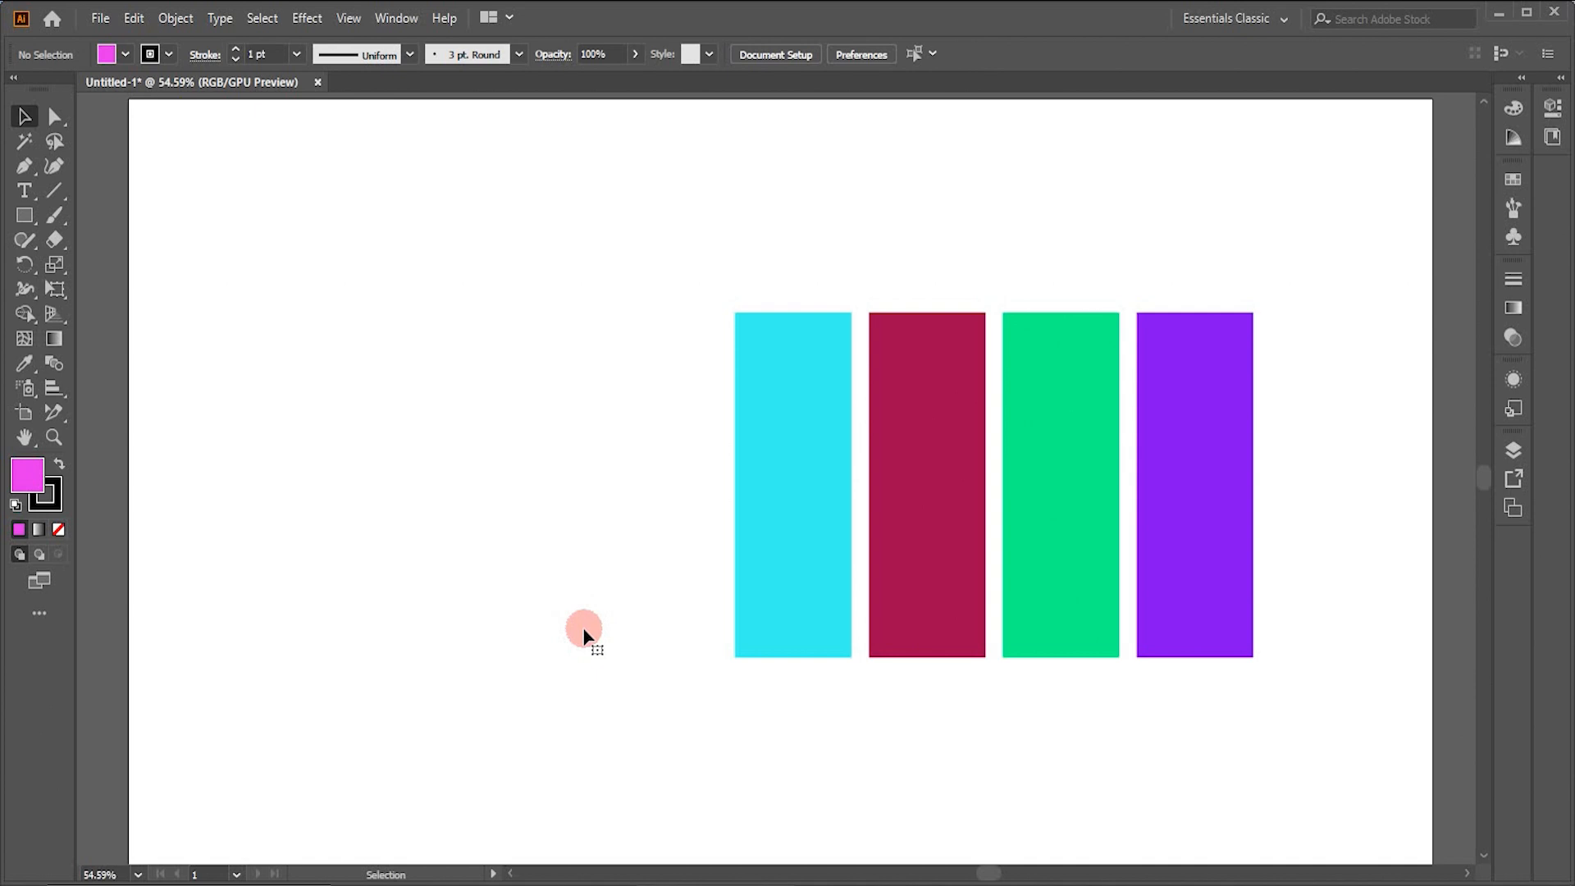
click(325, 351)
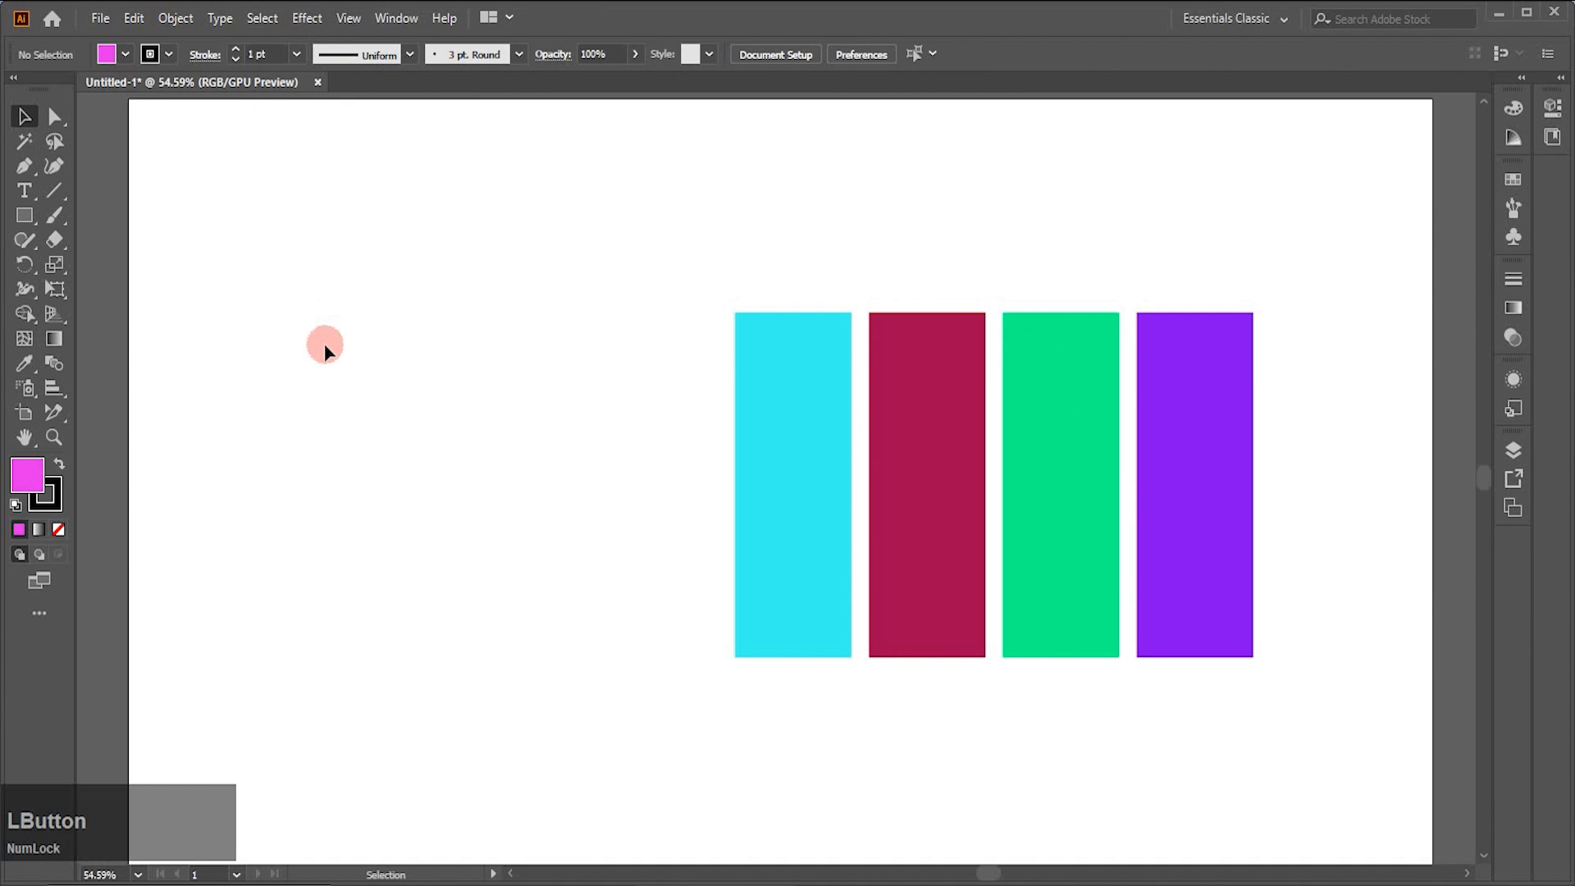
Open the custom proof setup and enable Preview with U.S. Web Coated (SWOP) v2 as the device to simulate
click(349, 18)
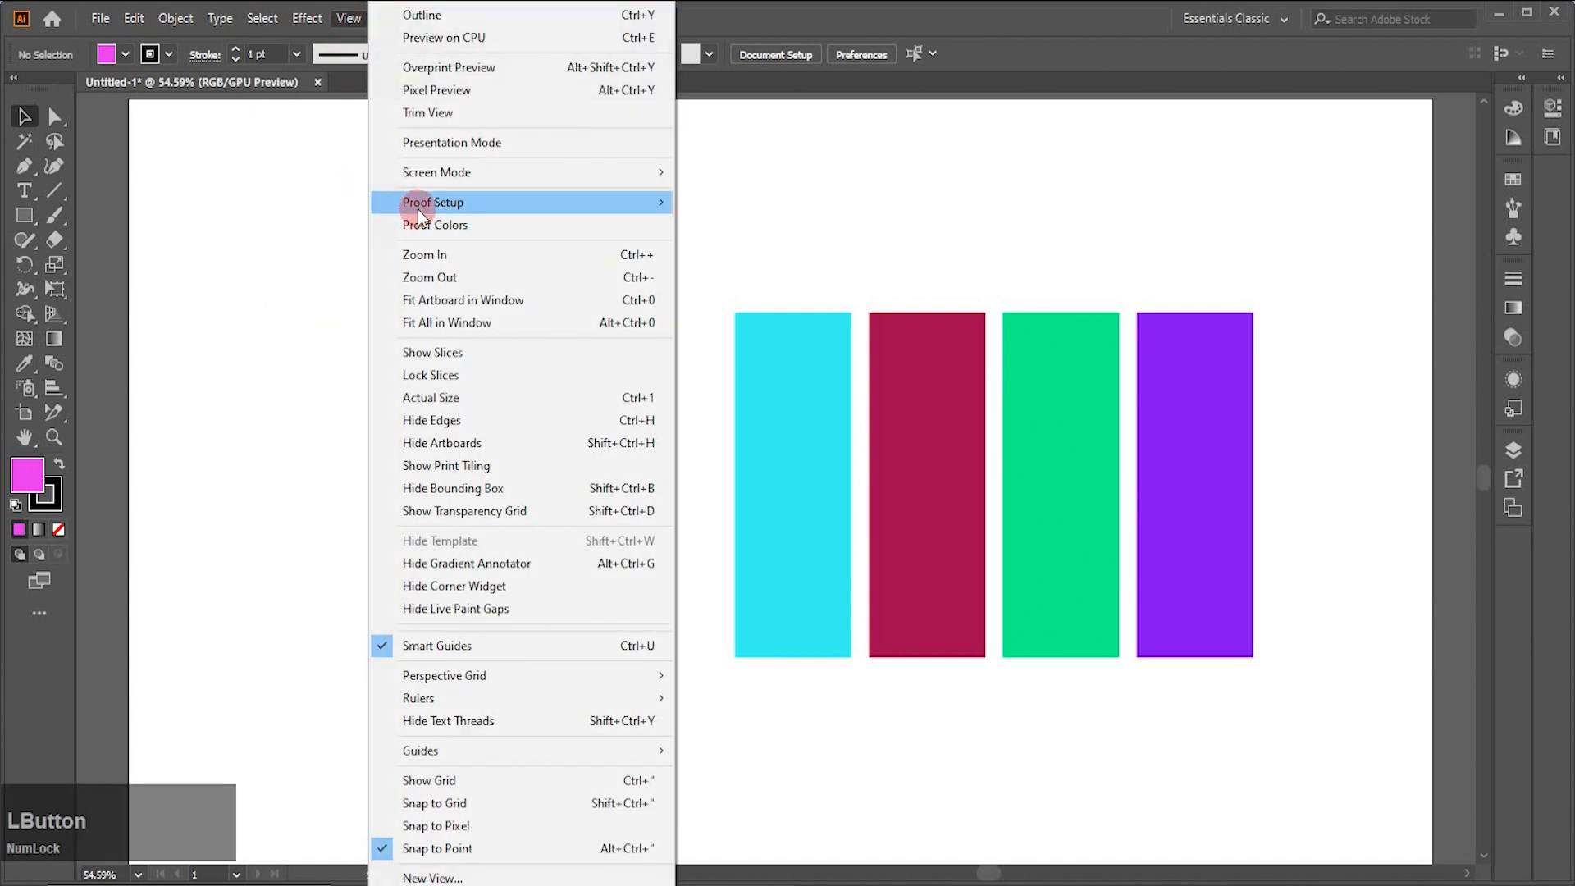
mouse_move(416, 207)
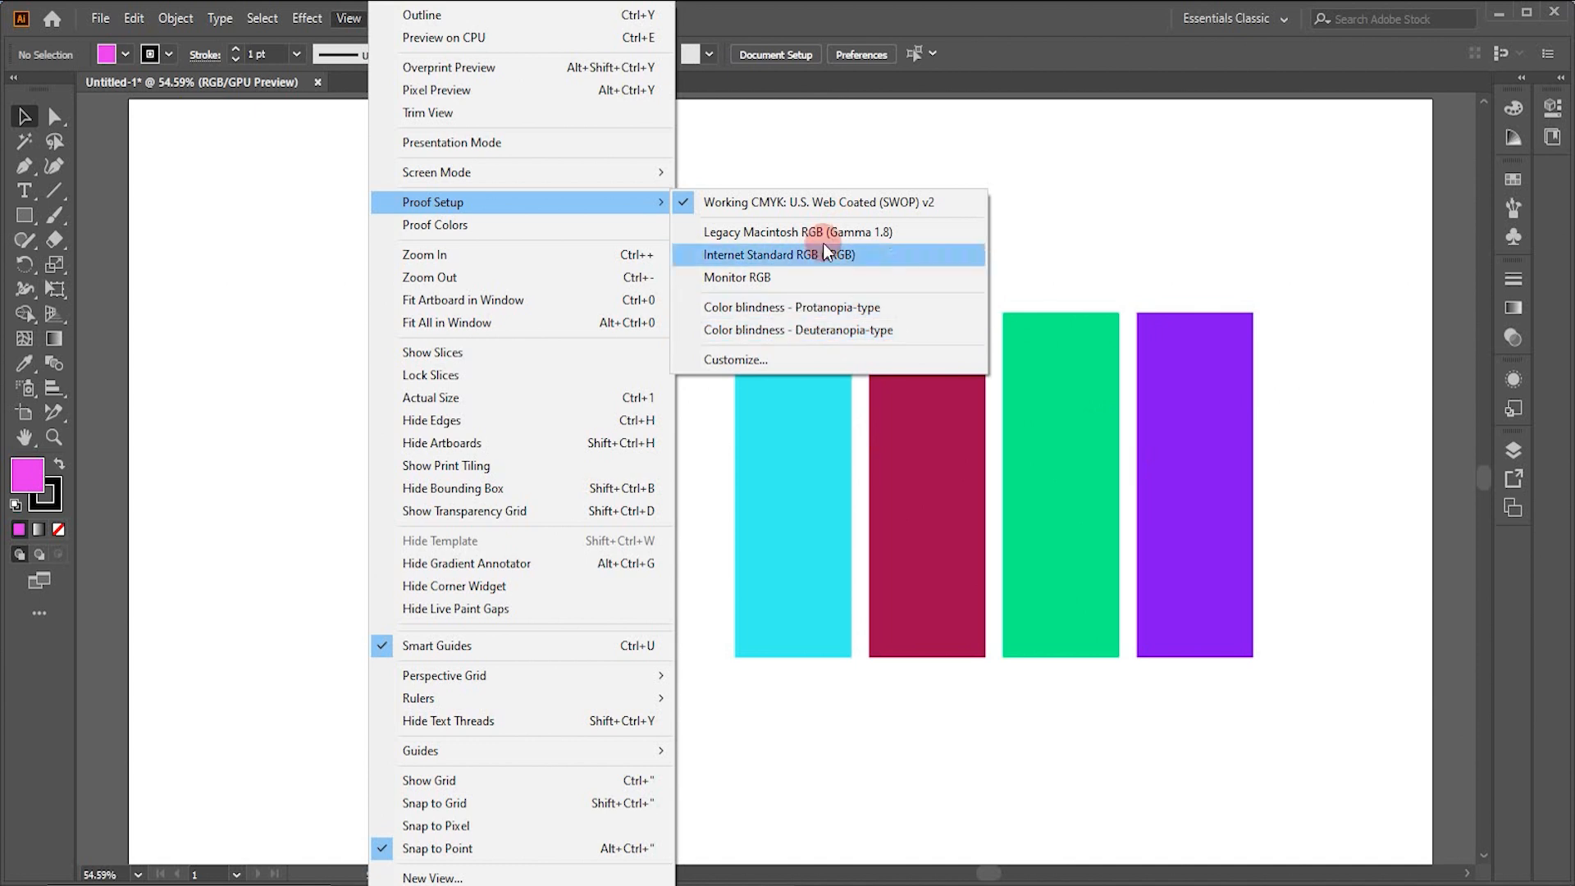
click(807, 202)
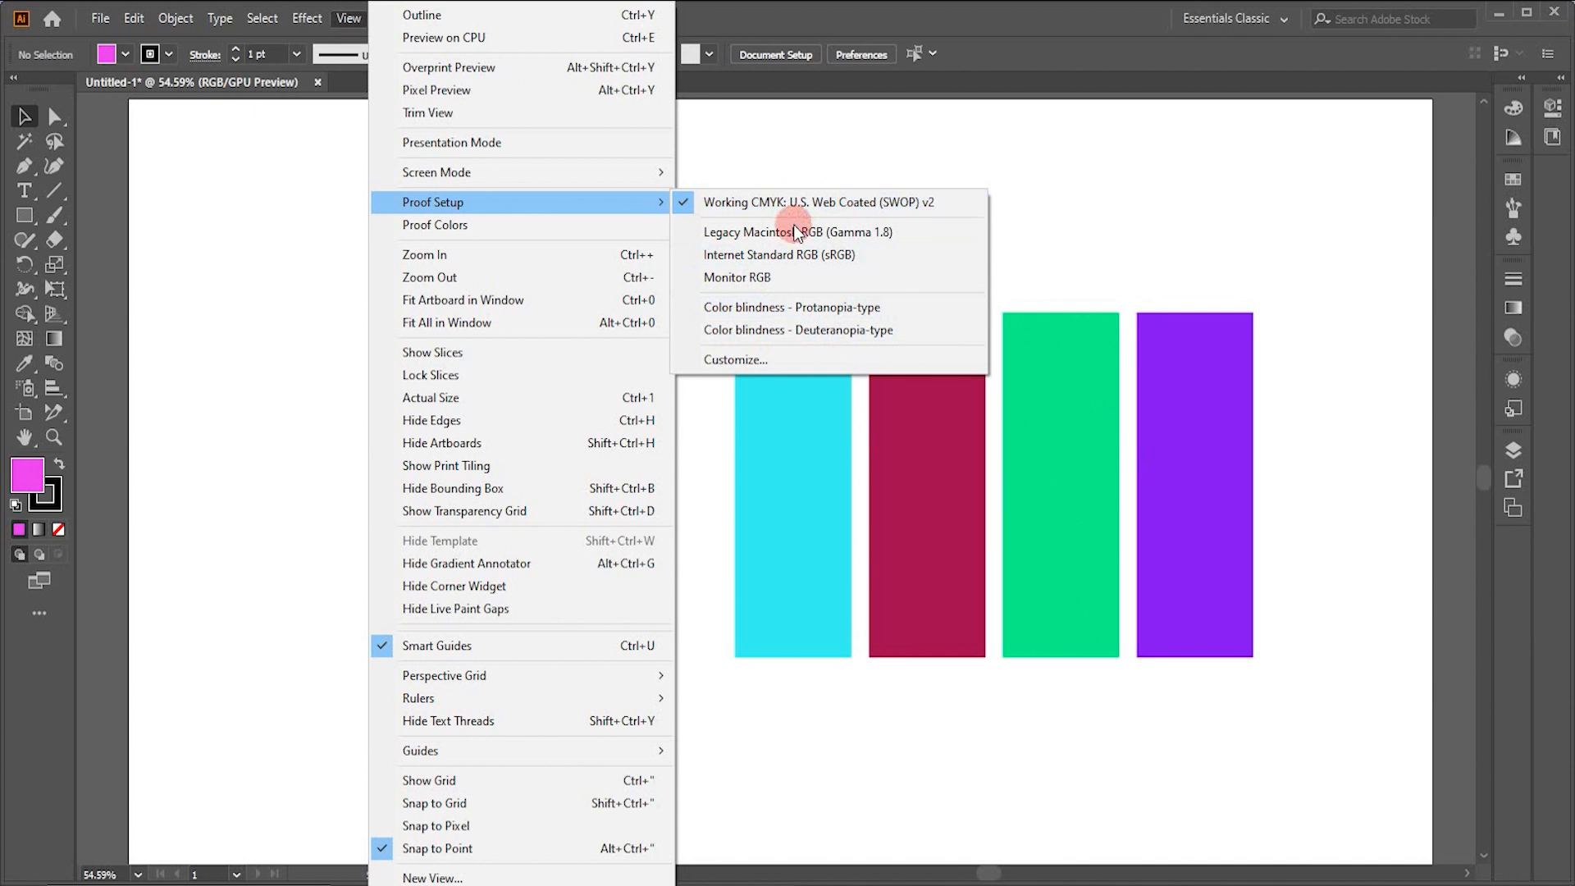
click(728, 362)
drag(573, 352, 509, 248)
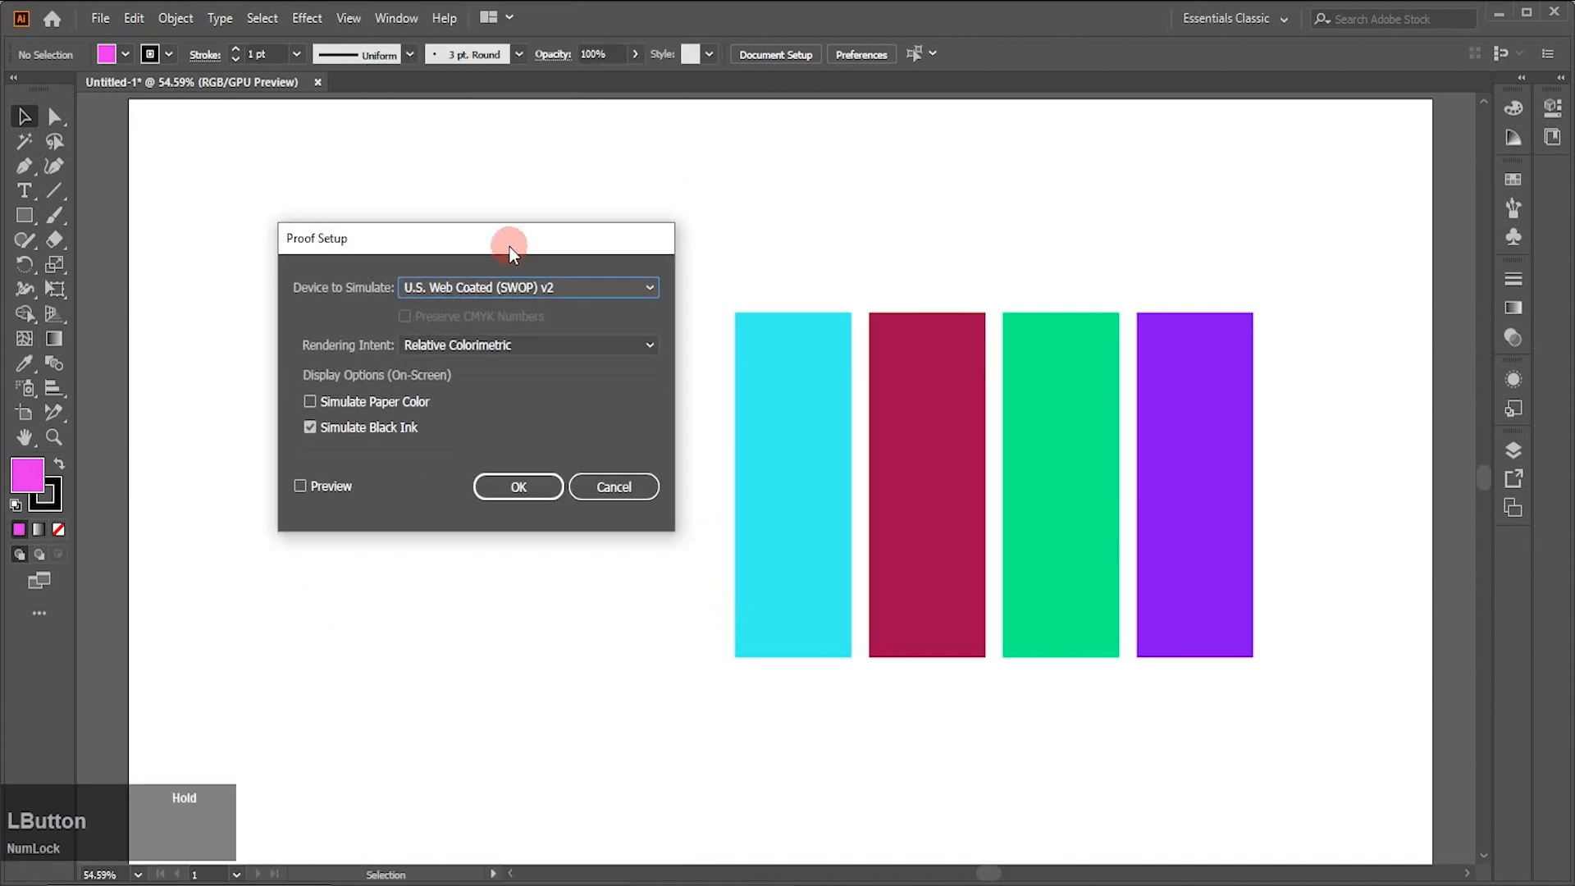
click(649, 289)
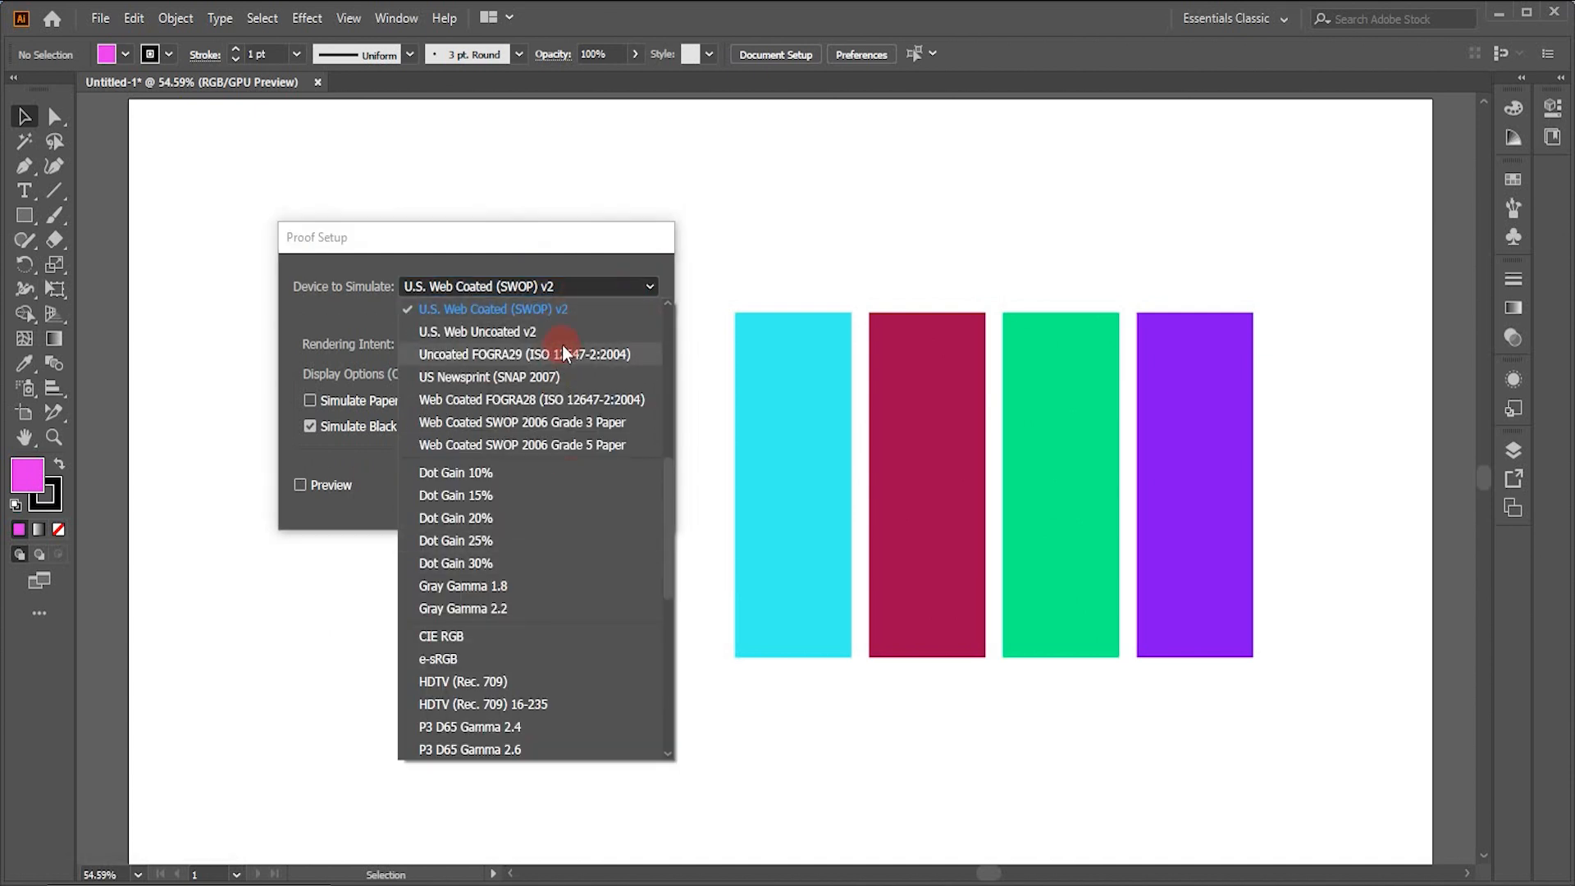
click(603, 243)
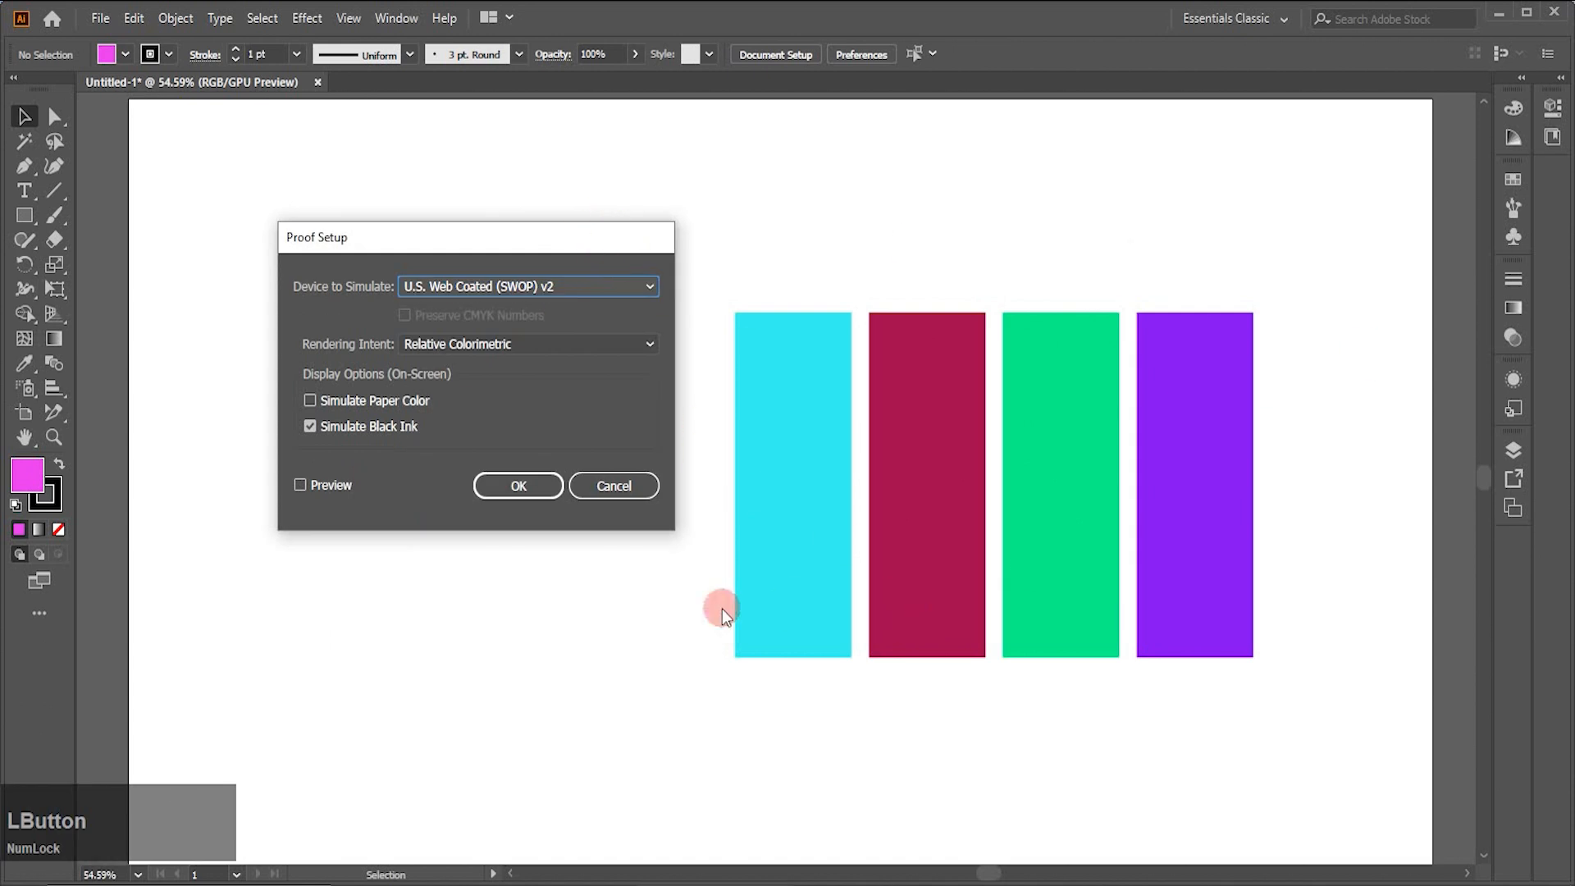
click(300, 484)
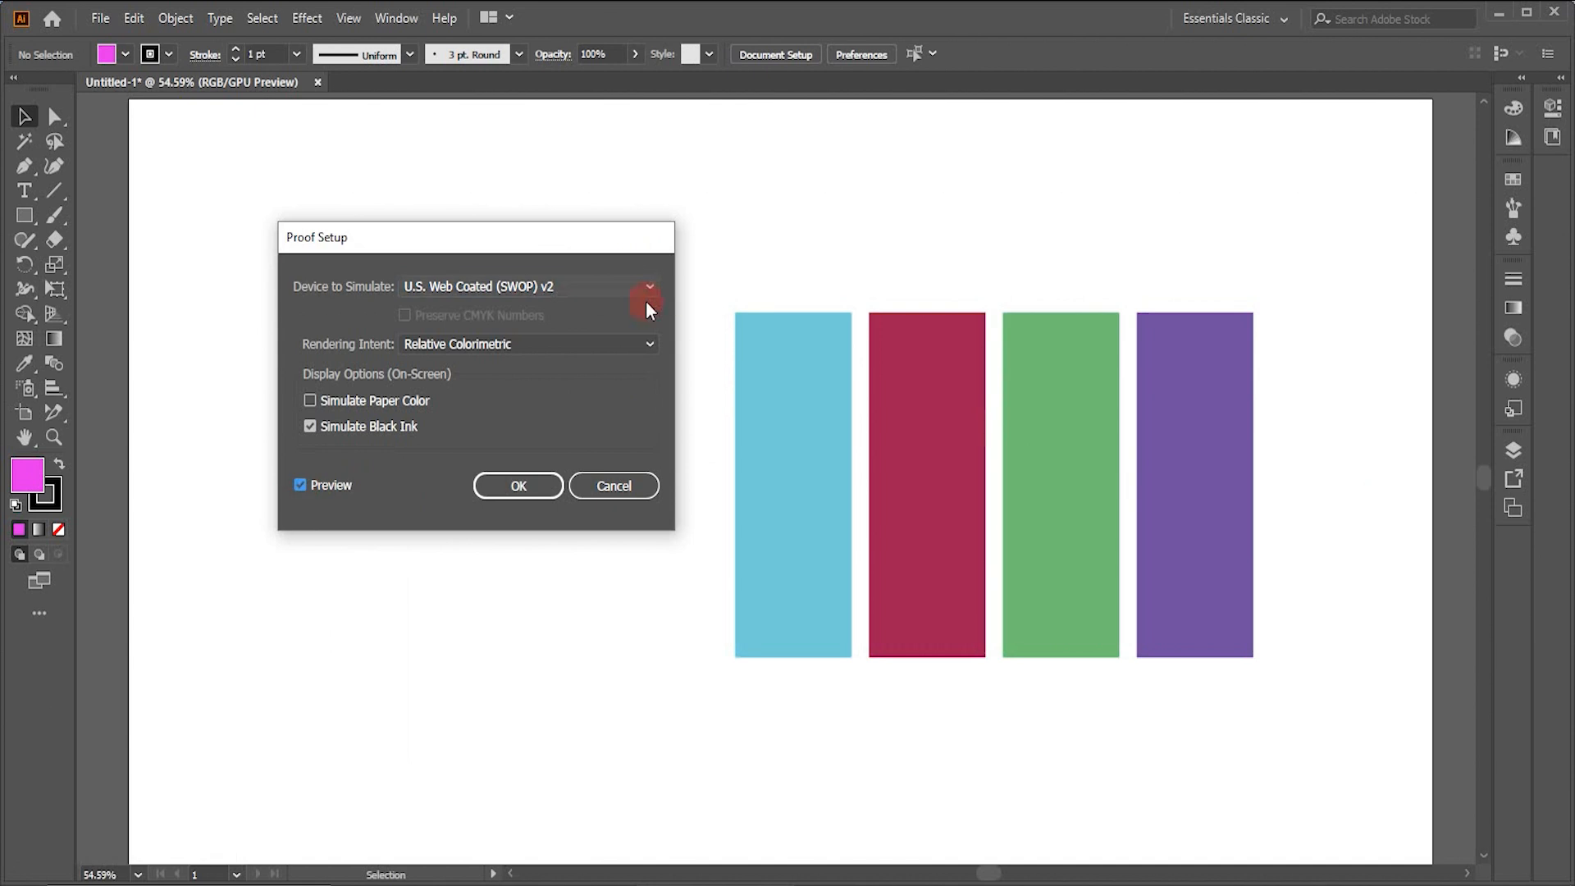
Try U.S. Web Uncoated v2 and Web Coated FOGRA28 (ISO 12647-2:2004) as the simulated device for the proof
click(650, 286)
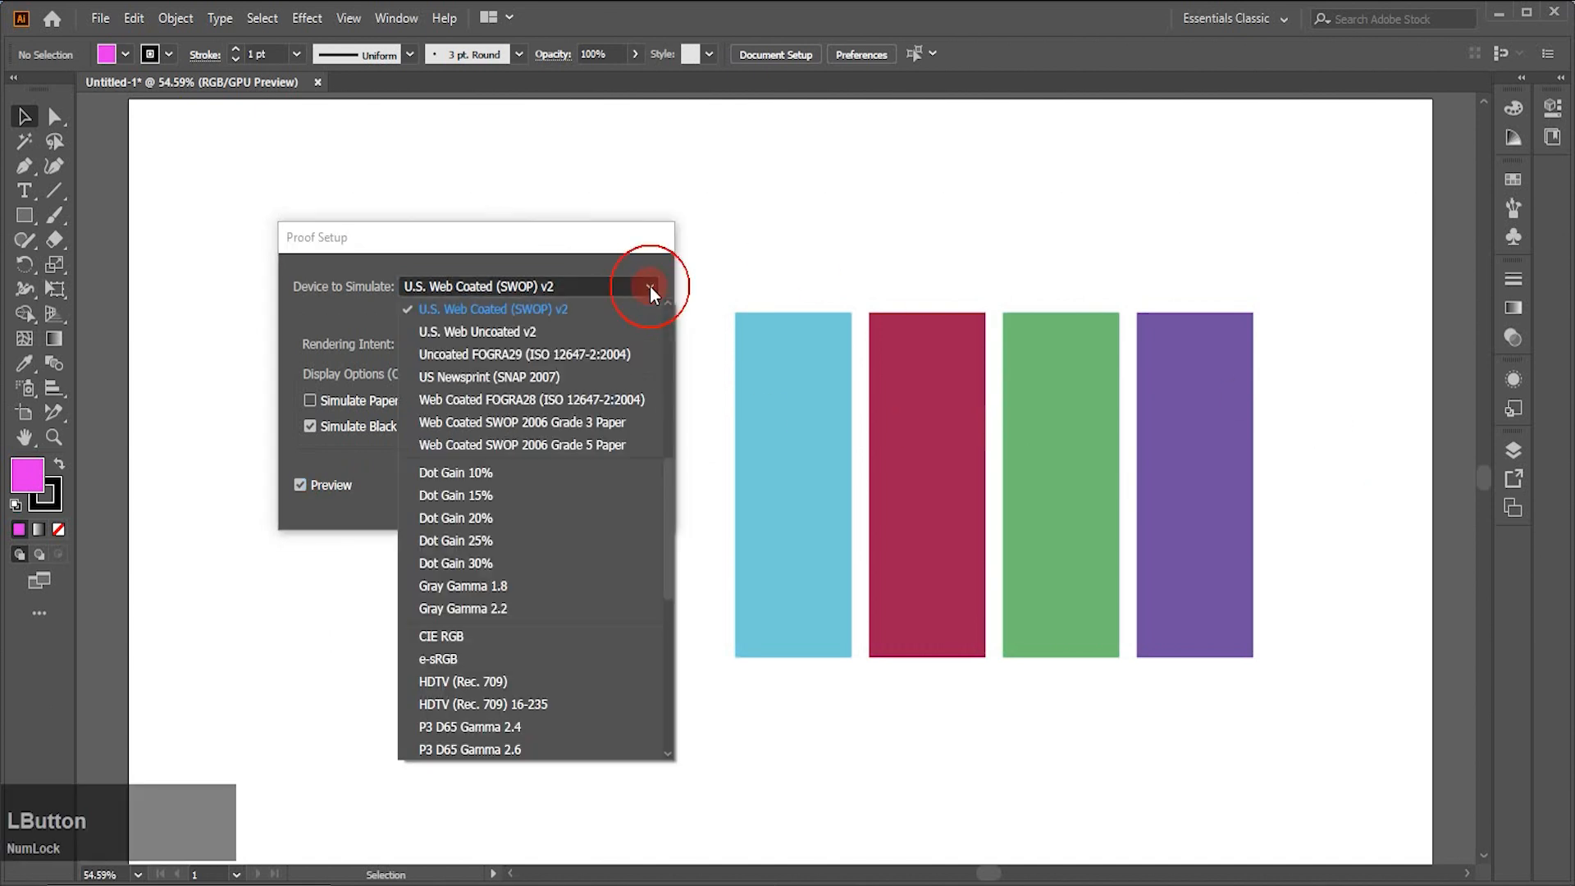
click(504, 332)
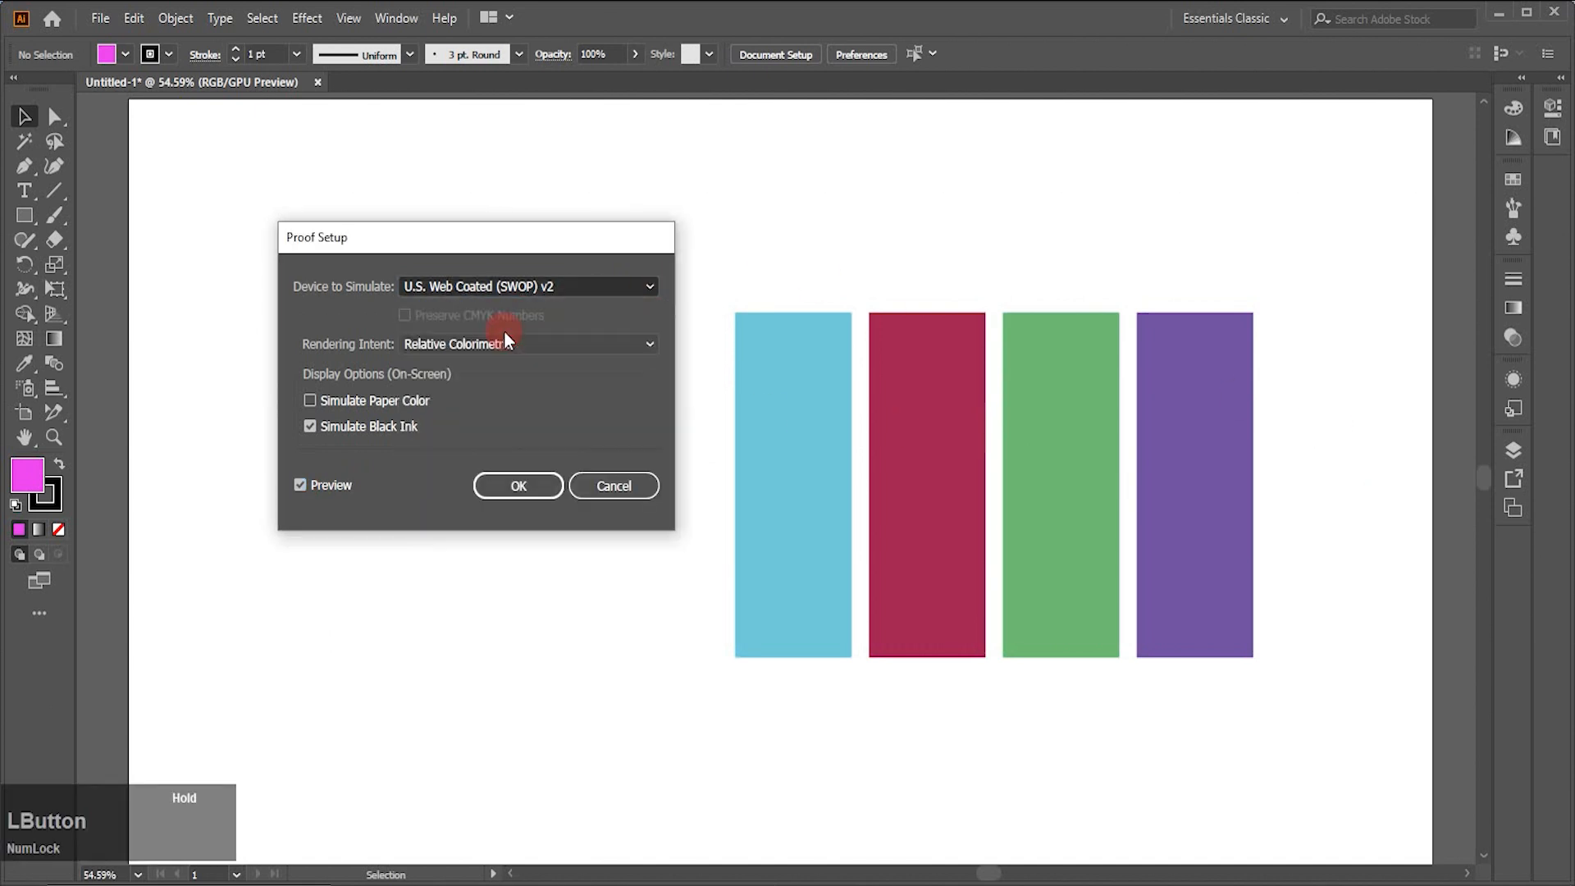
click(654, 284)
click(534, 373)
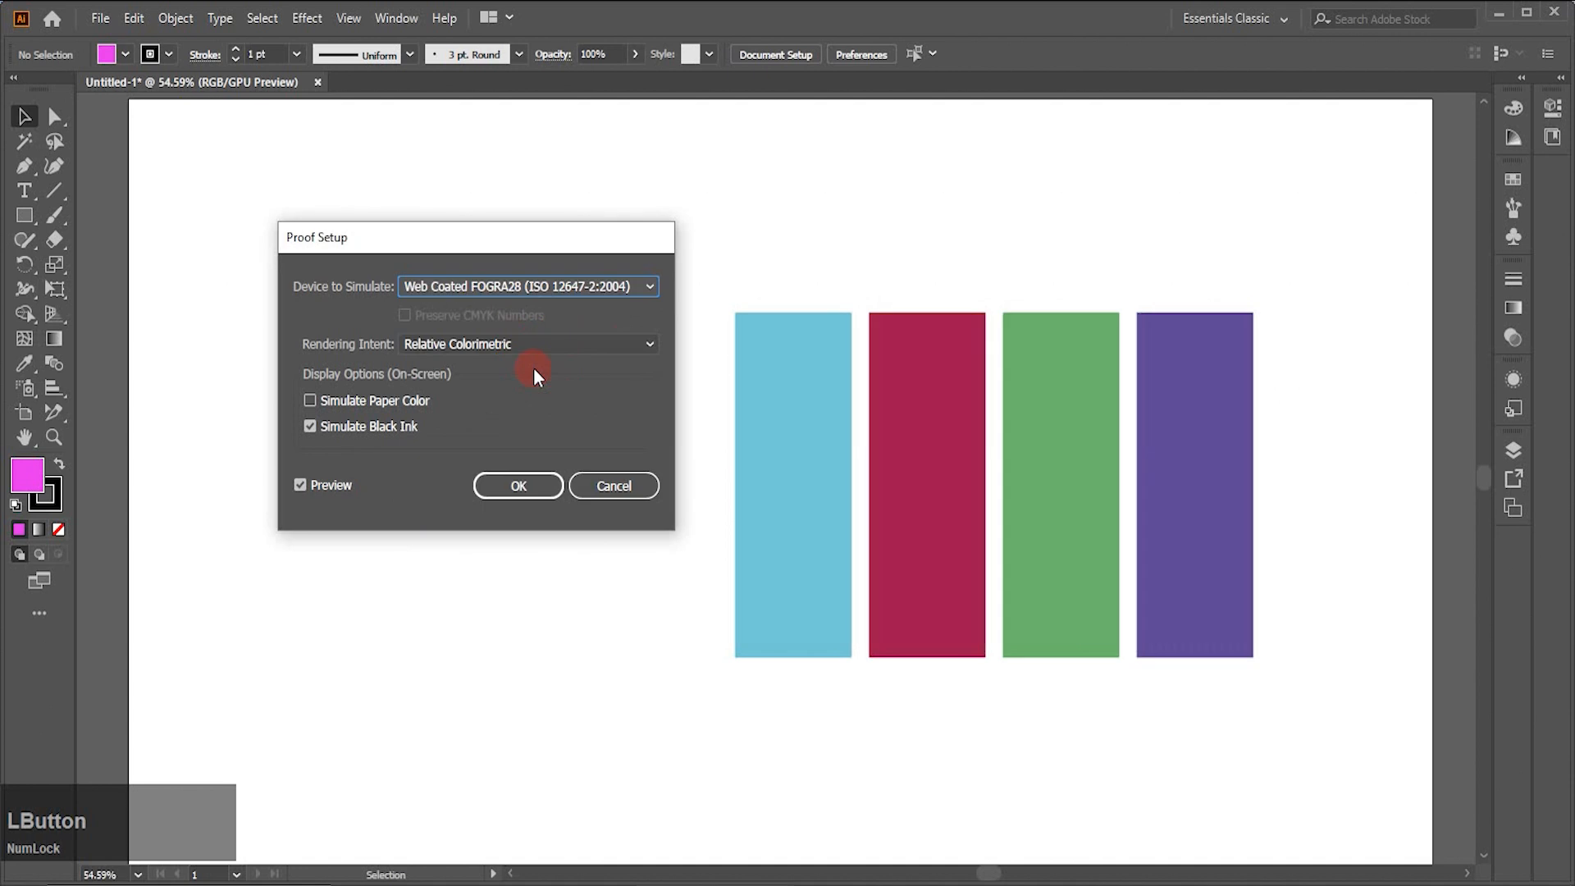
Try Gray Gamma 1.8 as the simulated device, and switch the proof to SDTV NTSC 16-235
click(652, 289)
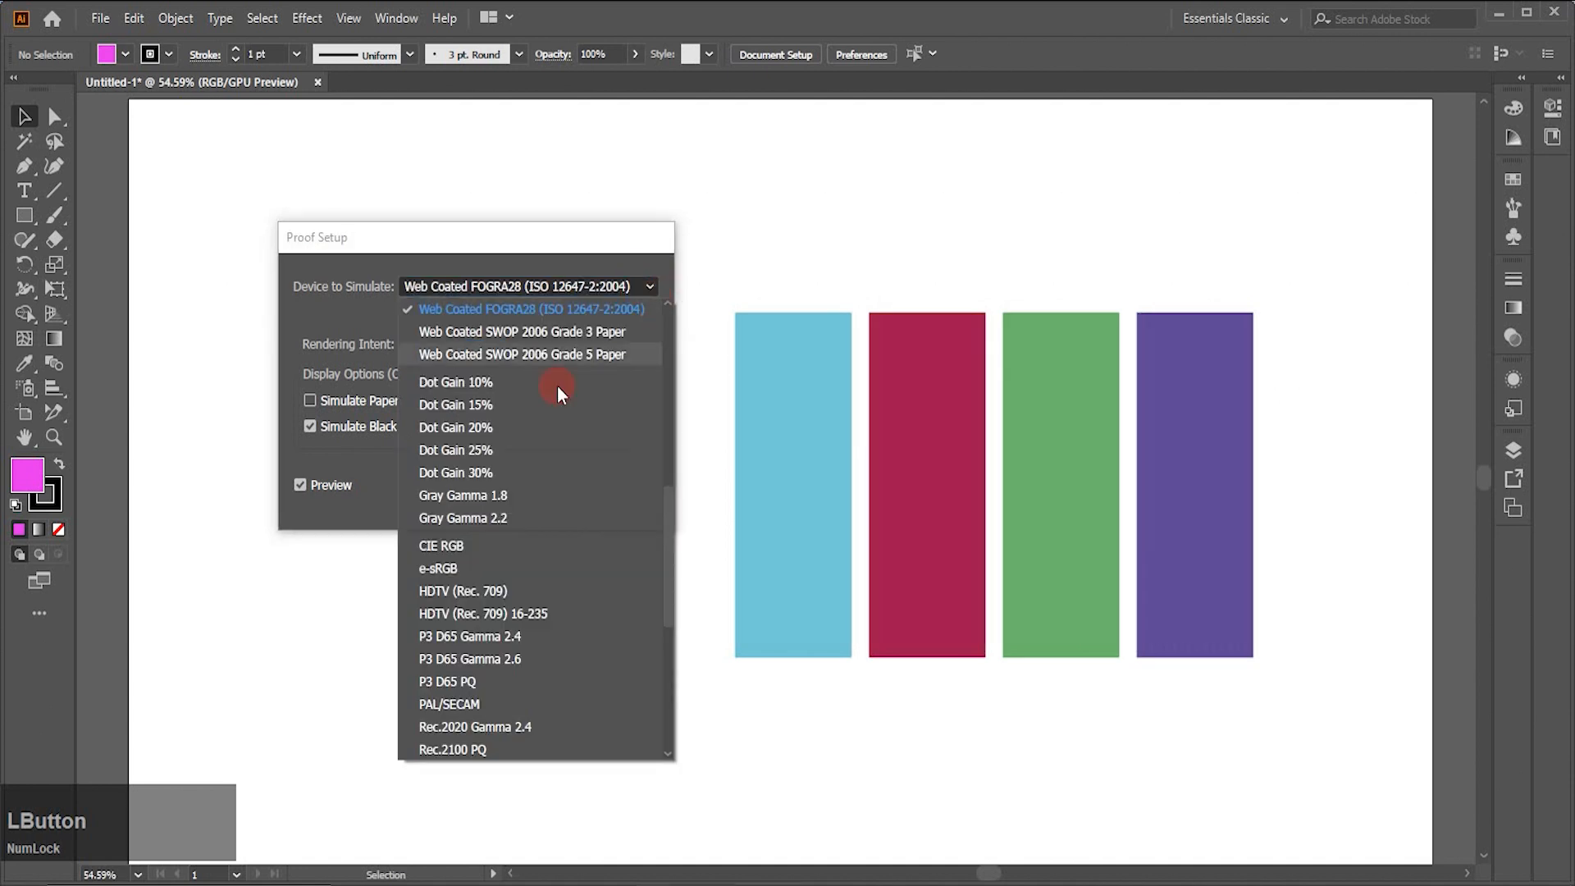
click(475, 496)
click(649, 290)
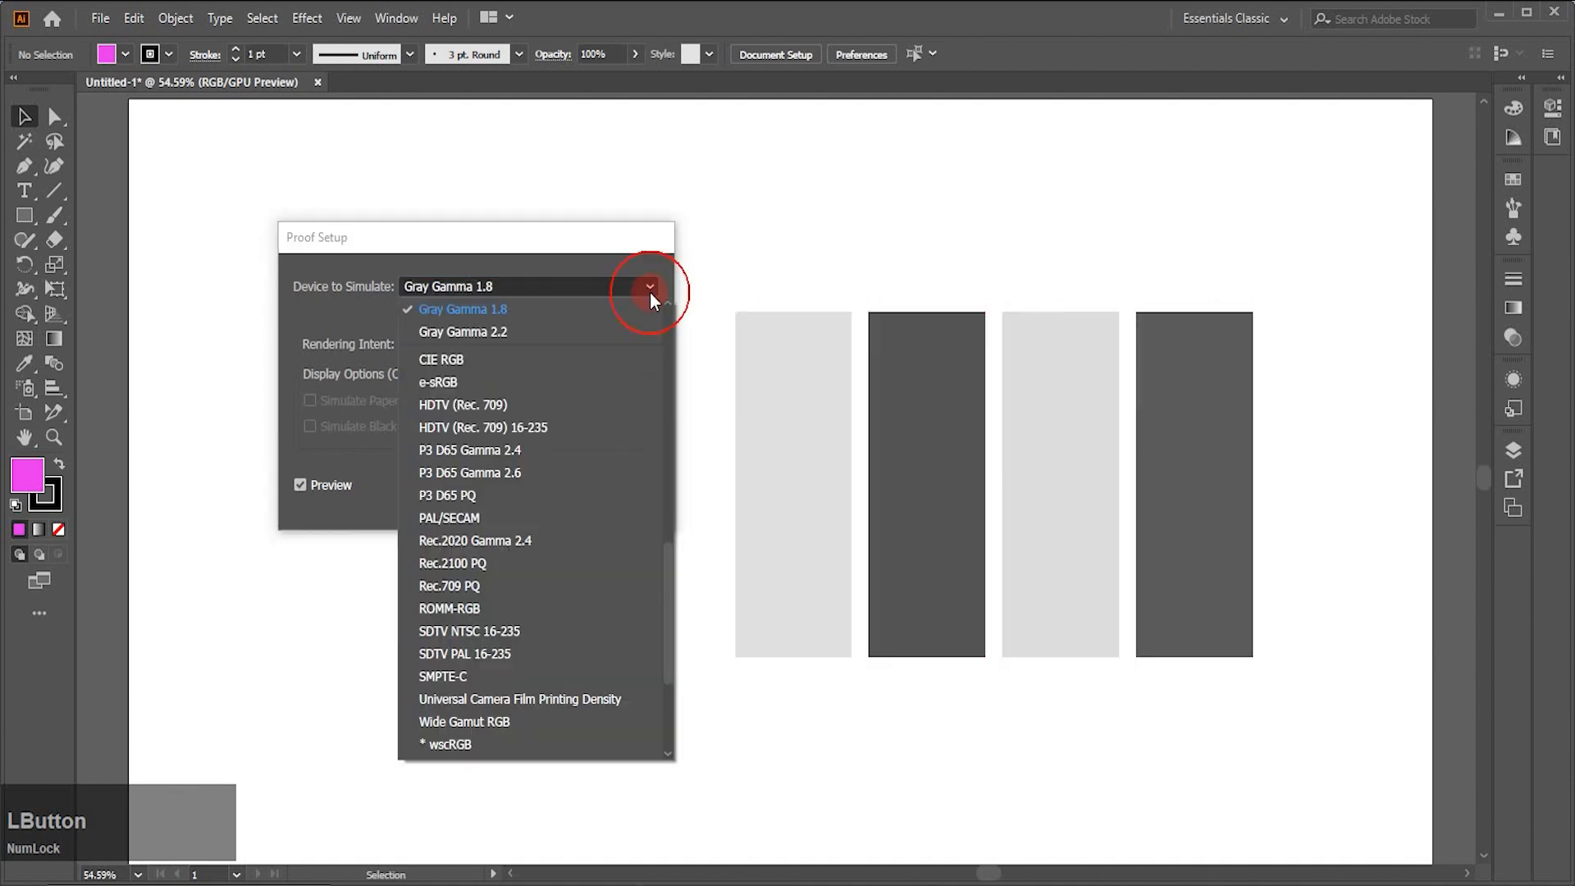
click(499, 628)
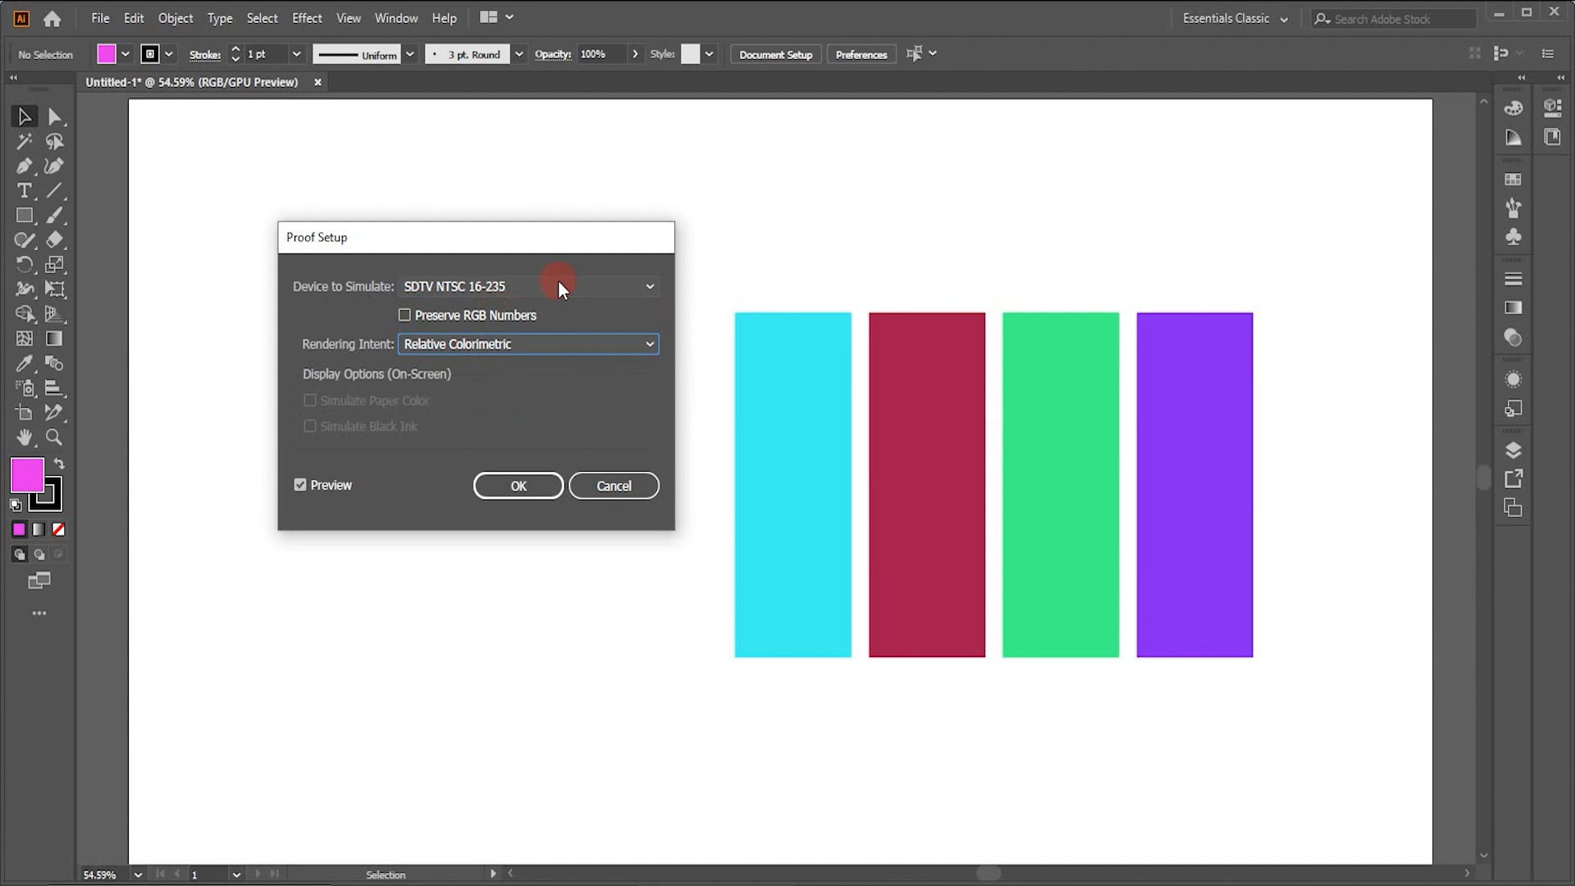
Close the custom proof setup without applying the SDTV NTSC 16-235 simulation
click(540, 493)
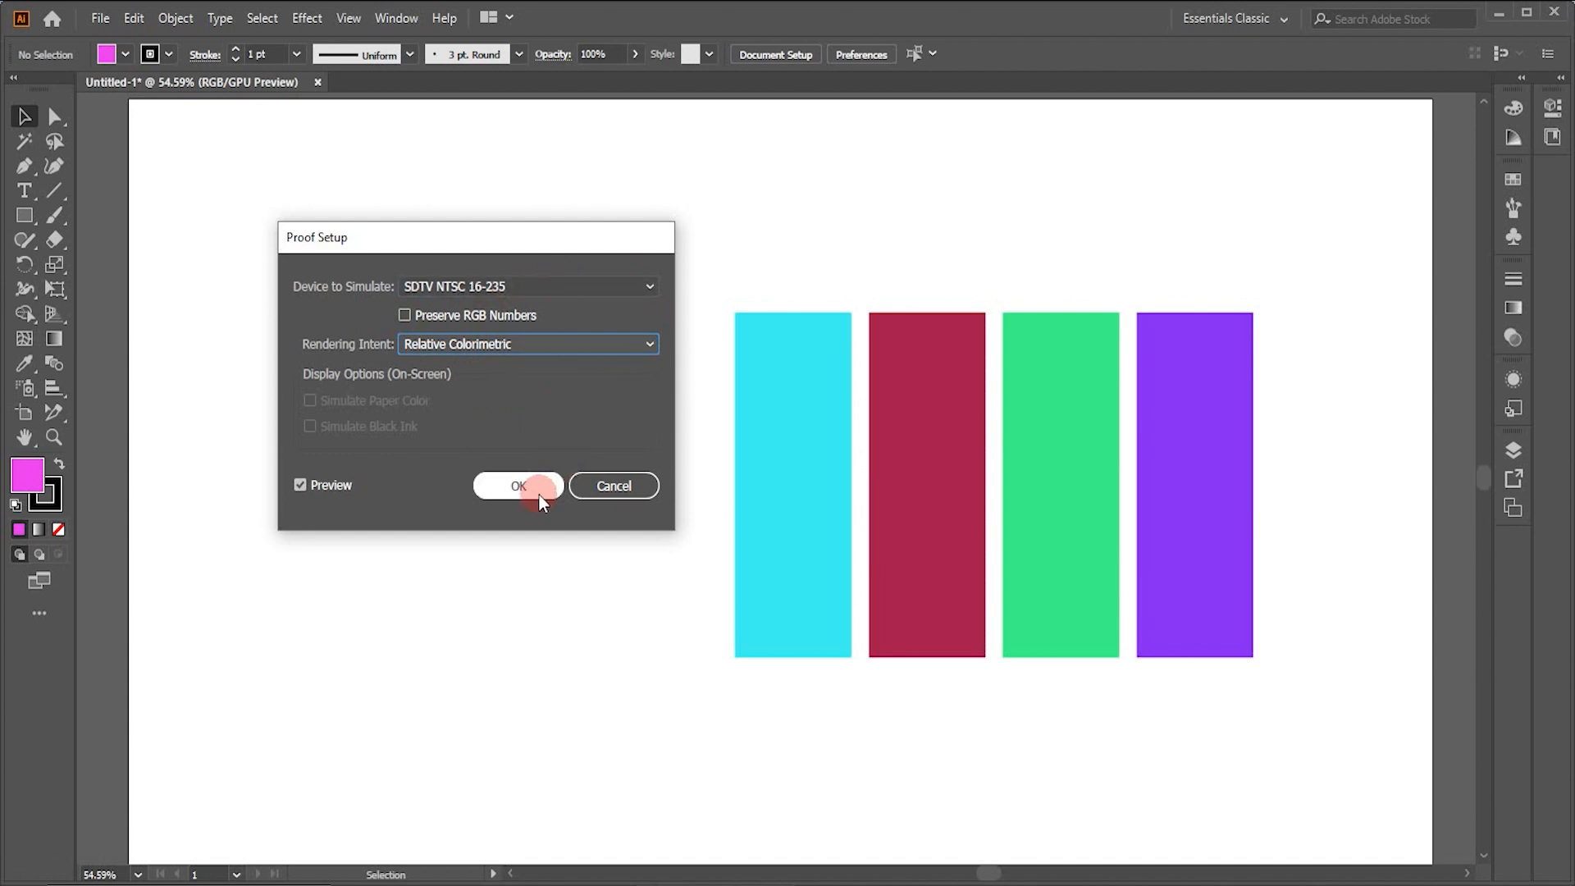
click(617, 488)
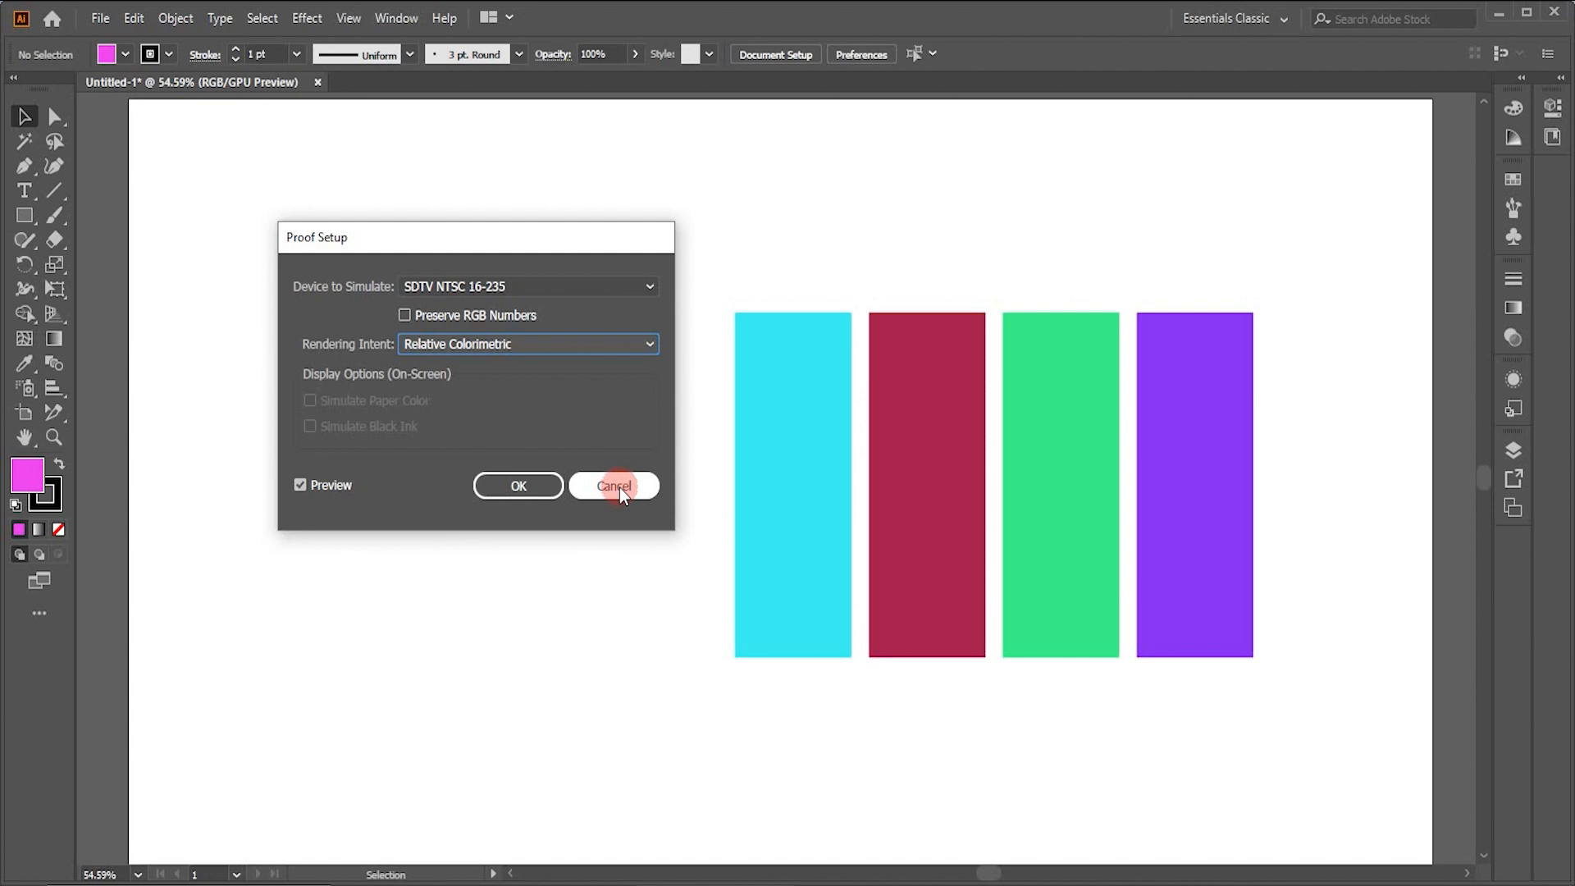
click(618, 488)
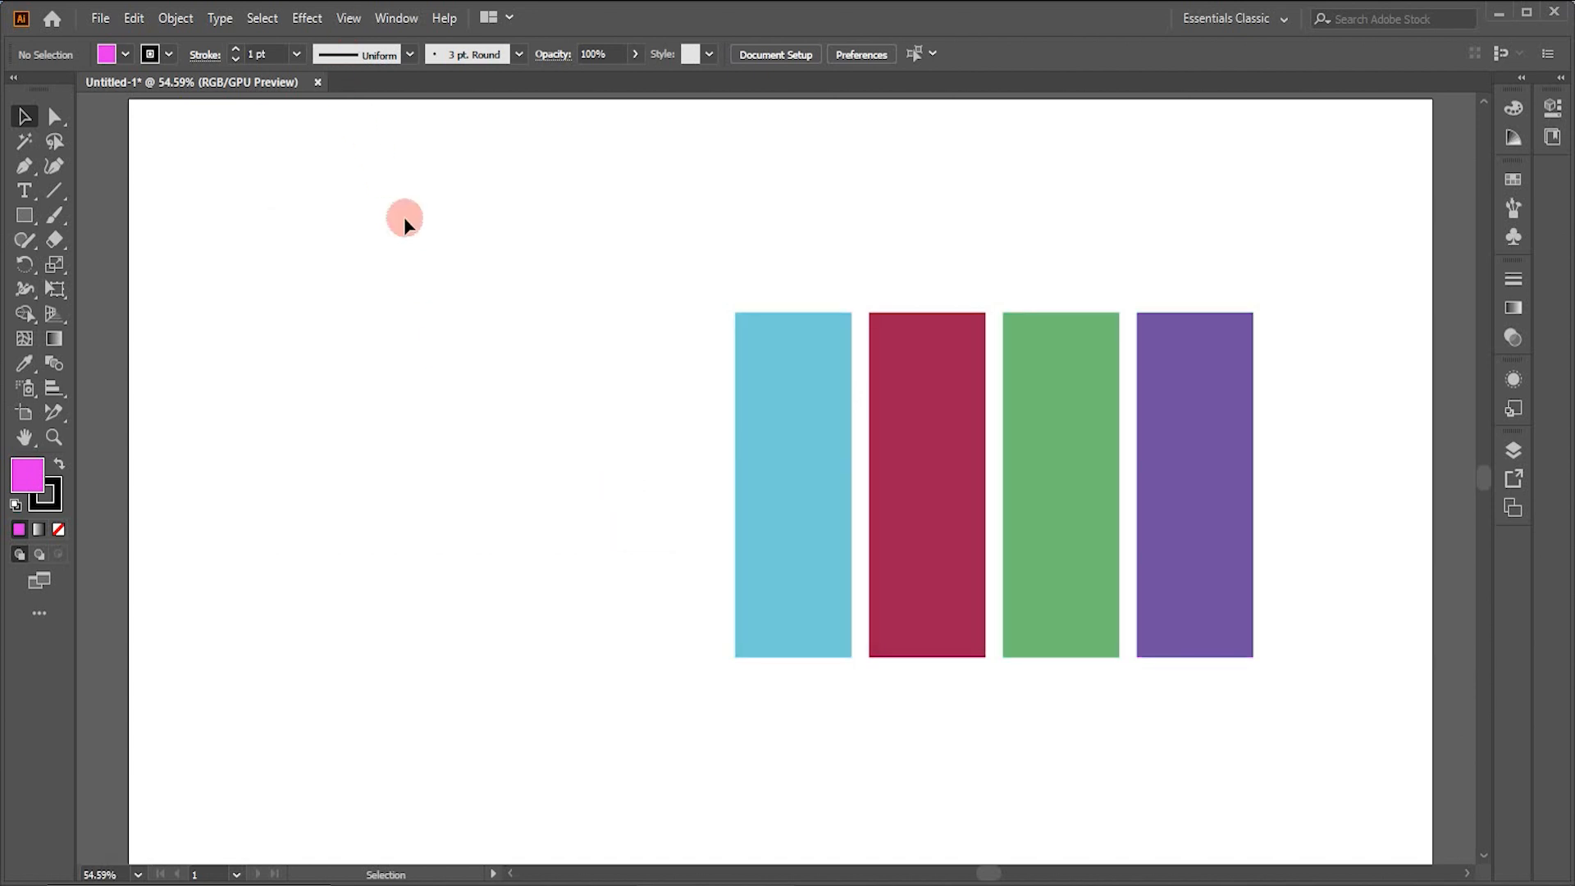
Look through the Proof Setup presets for the CMYK, RGB and color blindness simulations
click(349, 18)
mouse_move(465, 200)
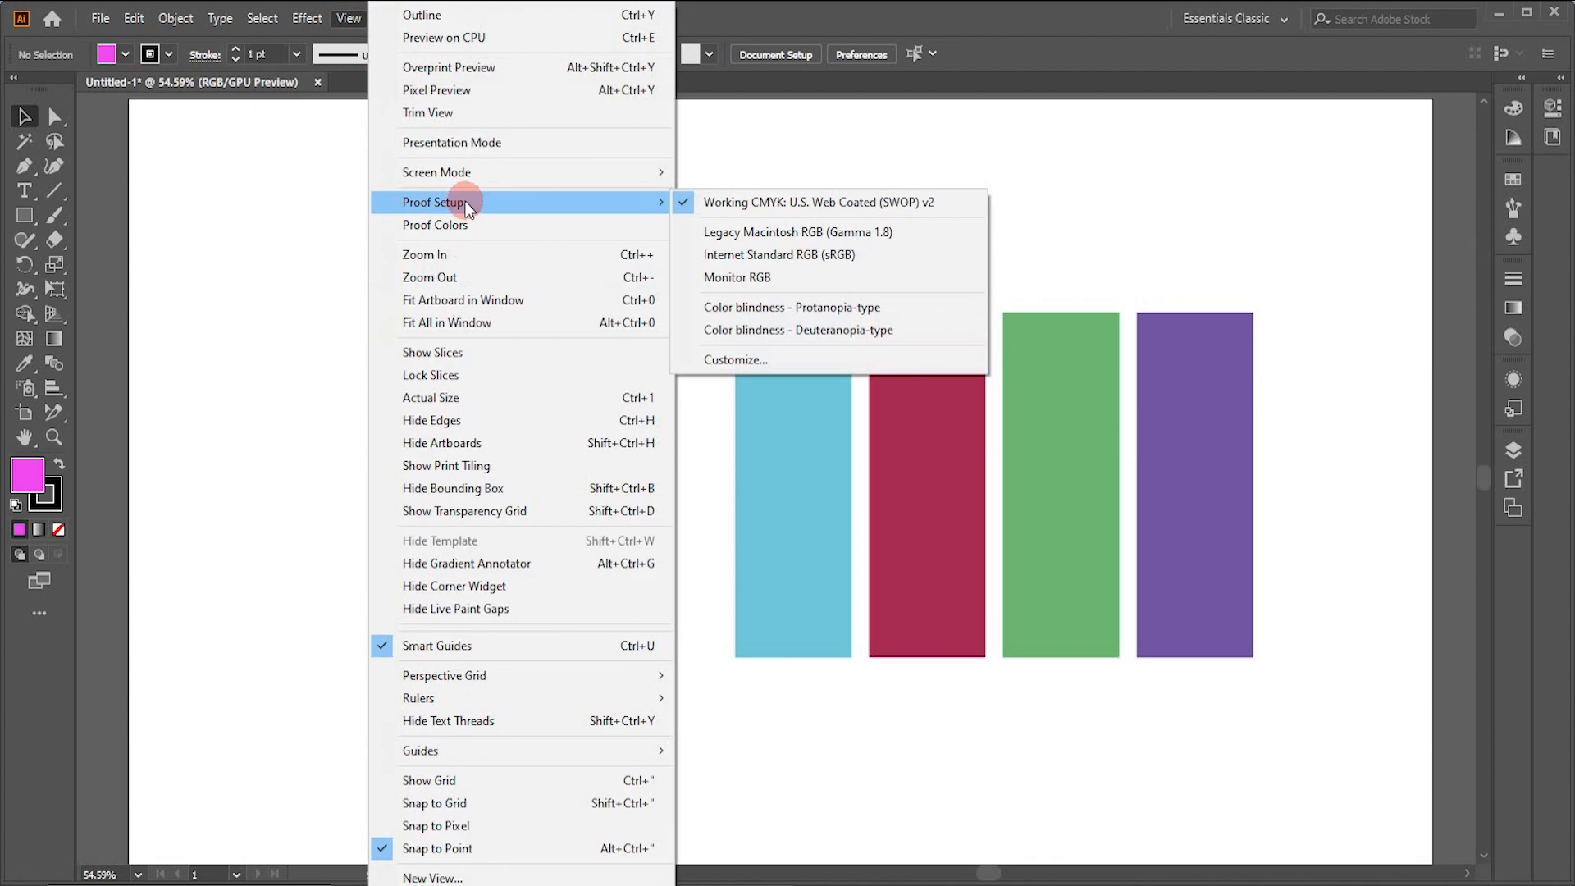
click(259, 149)
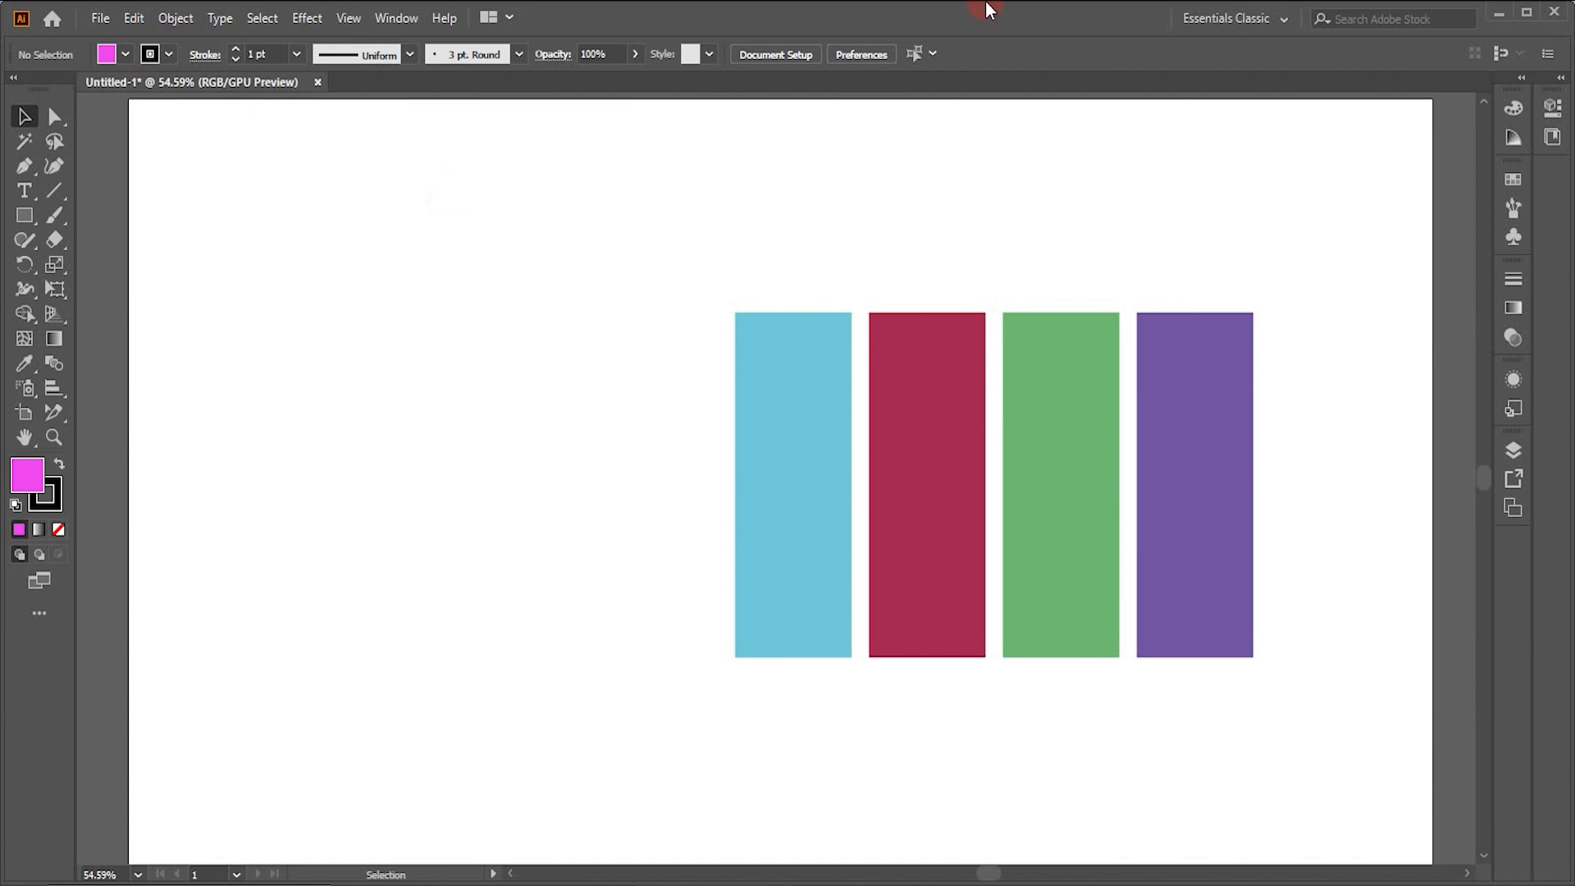
click(338, 17)
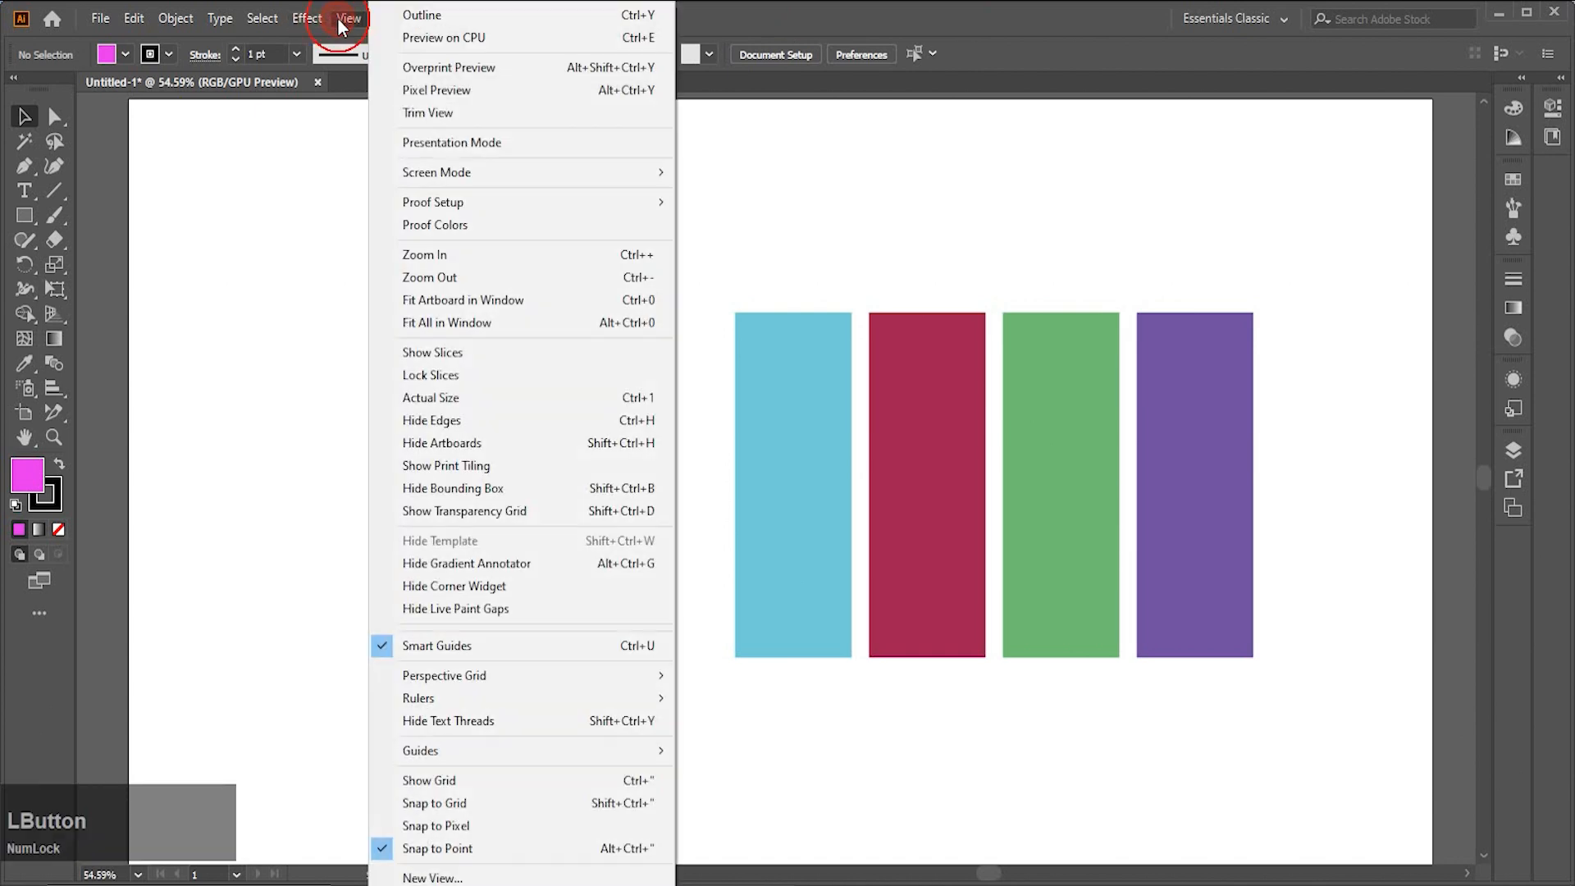
mouse_move(442, 204)
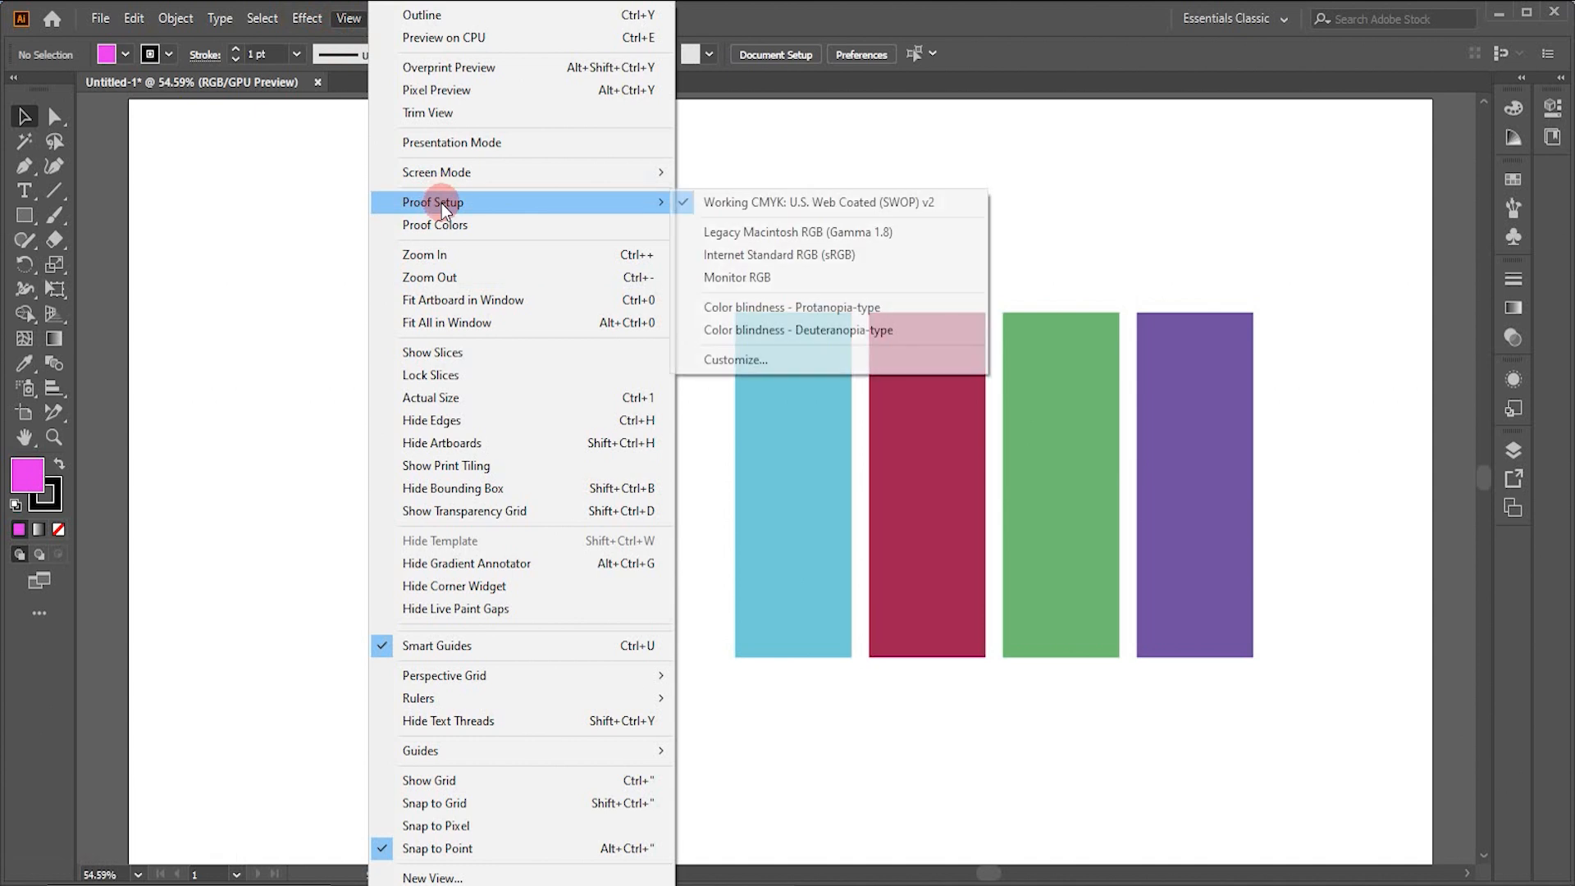